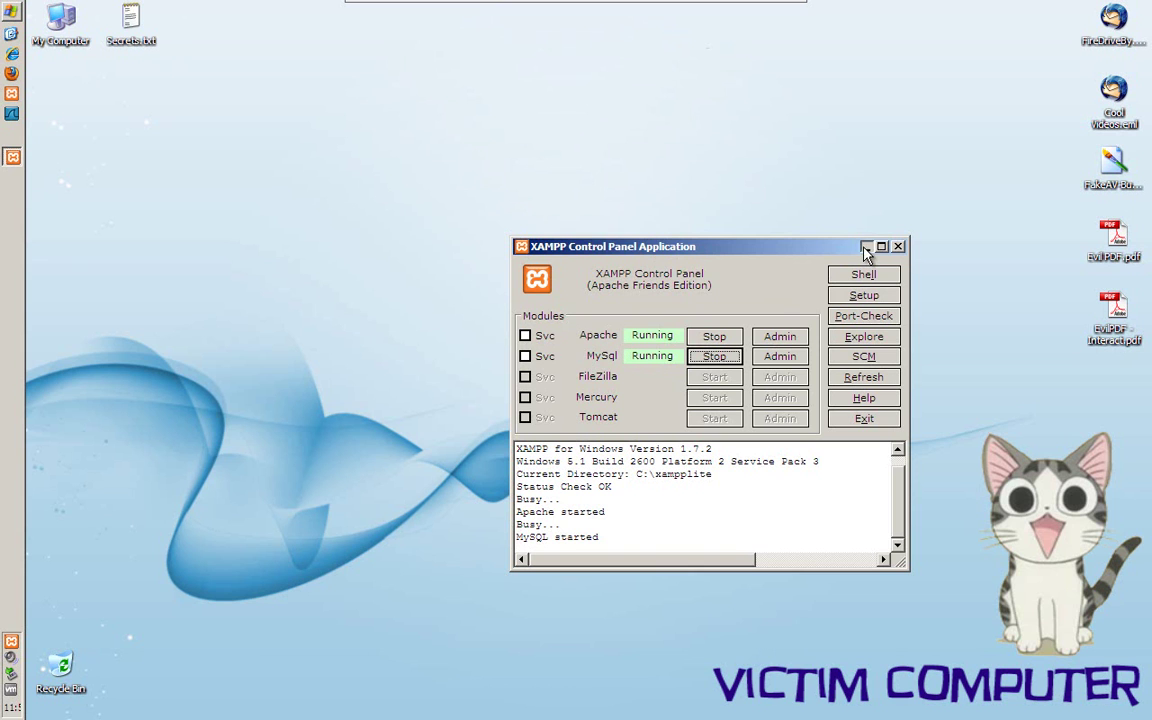
# Minimize the XAMPP Control Panel to the desktop while Apache and MySQL keep running
pyautogui.click(864, 246)
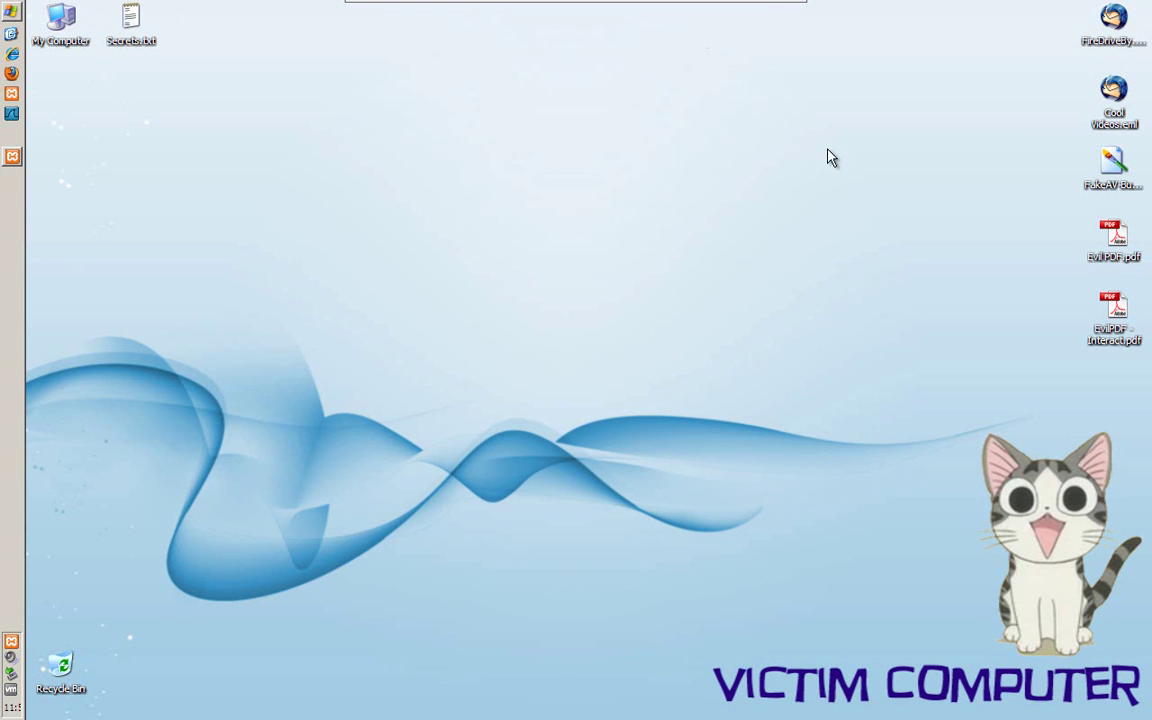
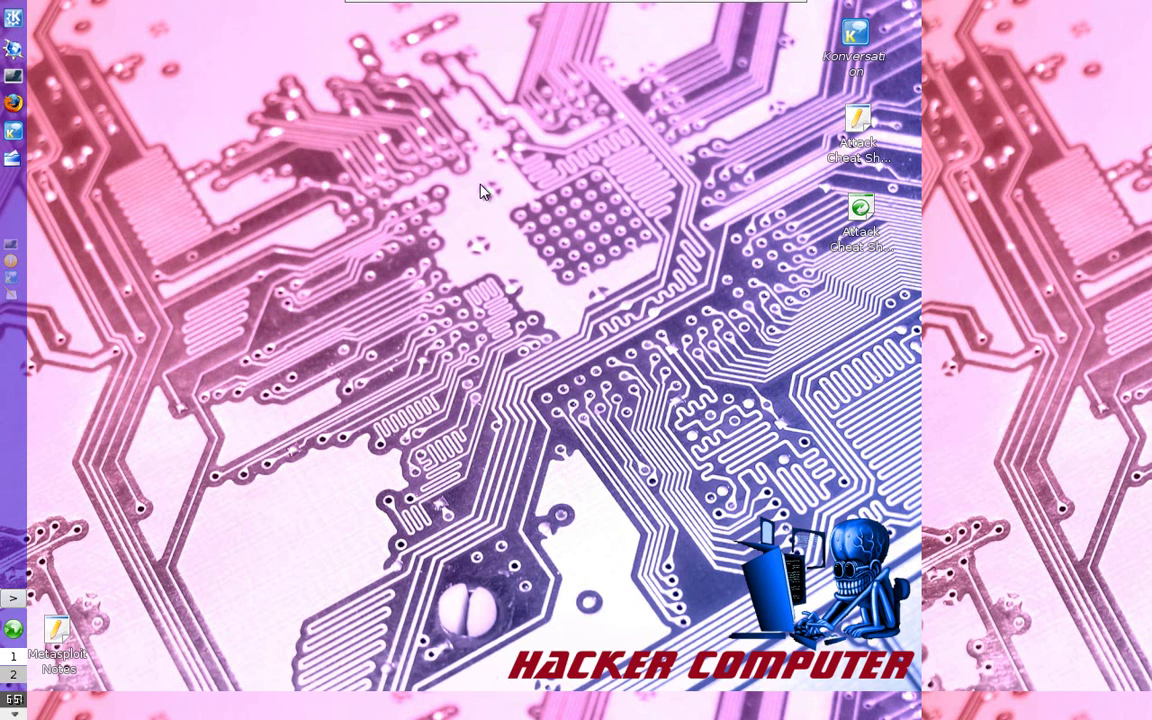
# Run /etc/init.d/apache2 status in Konsole to confirm Apache is running (pid 4166)
pyautogui.click(15, 245)
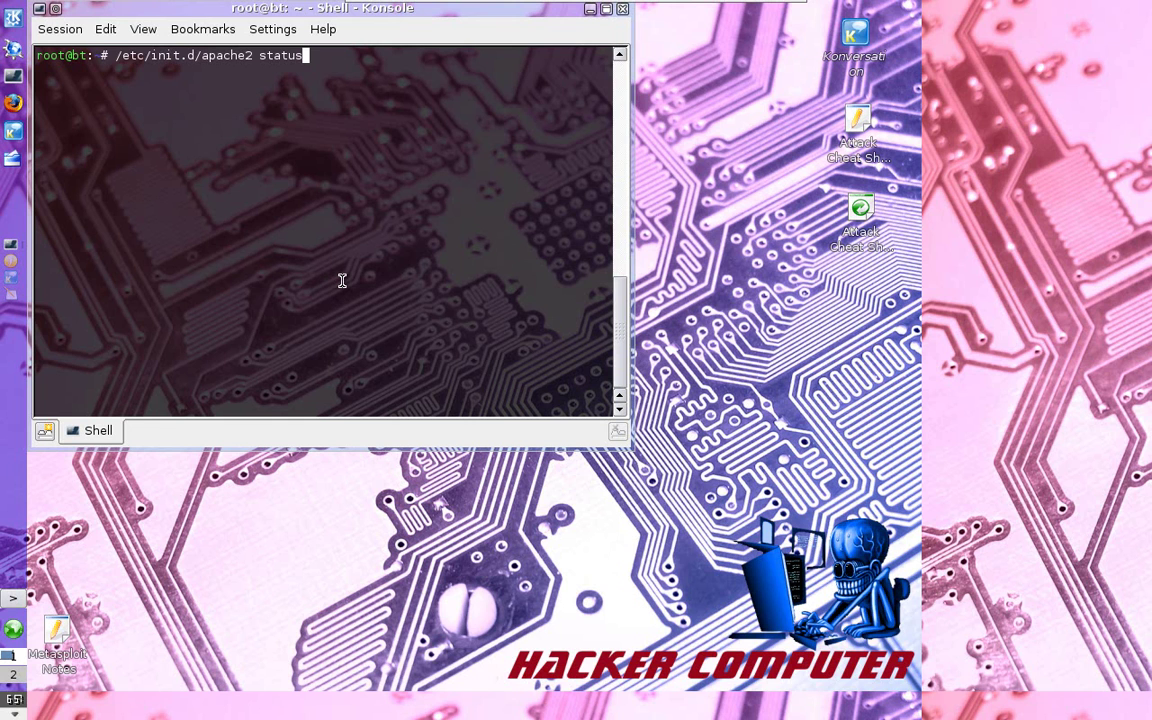
pyautogui.press('Return')
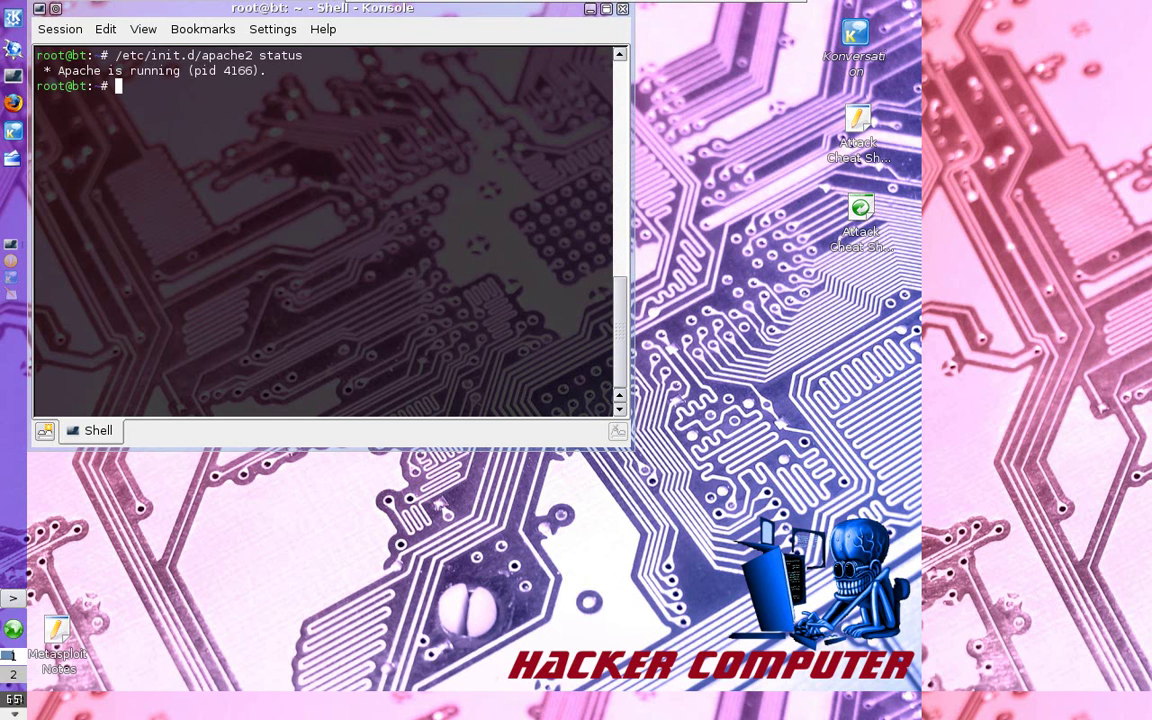
# Minimize Konsole, start Firefox and load the victim-xss.com Home Page suggestion for 'vic'
pyautogui.click(591, 10)
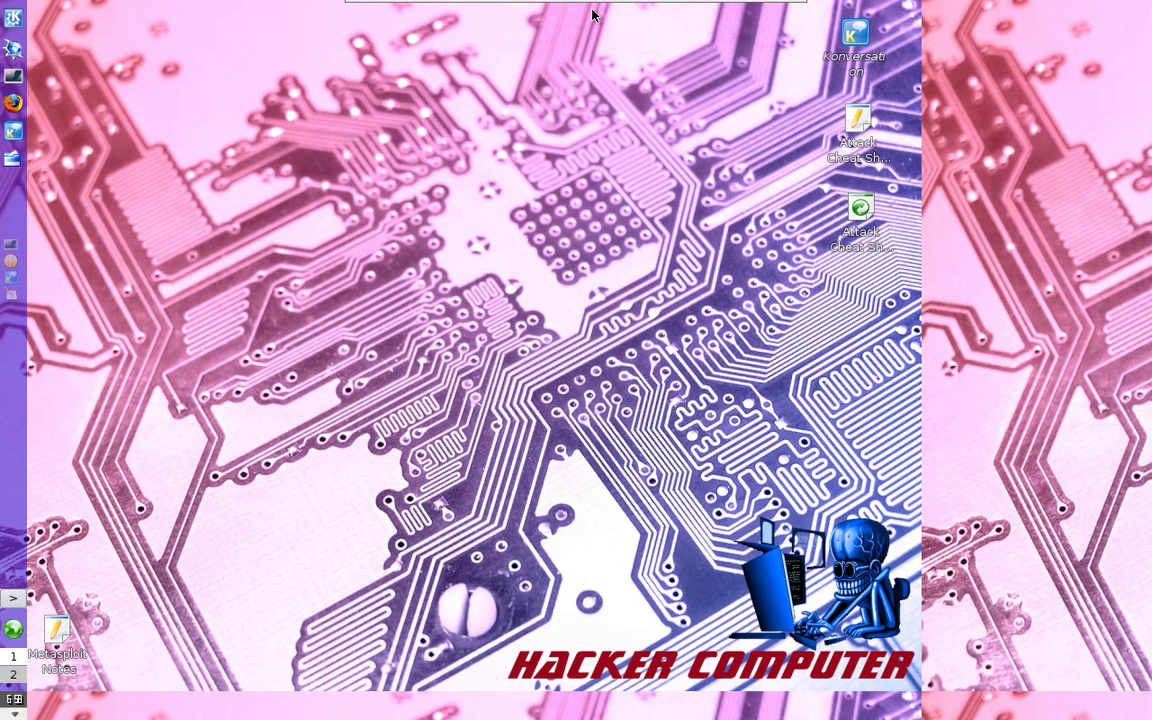
pyautogui.click(13, 104)
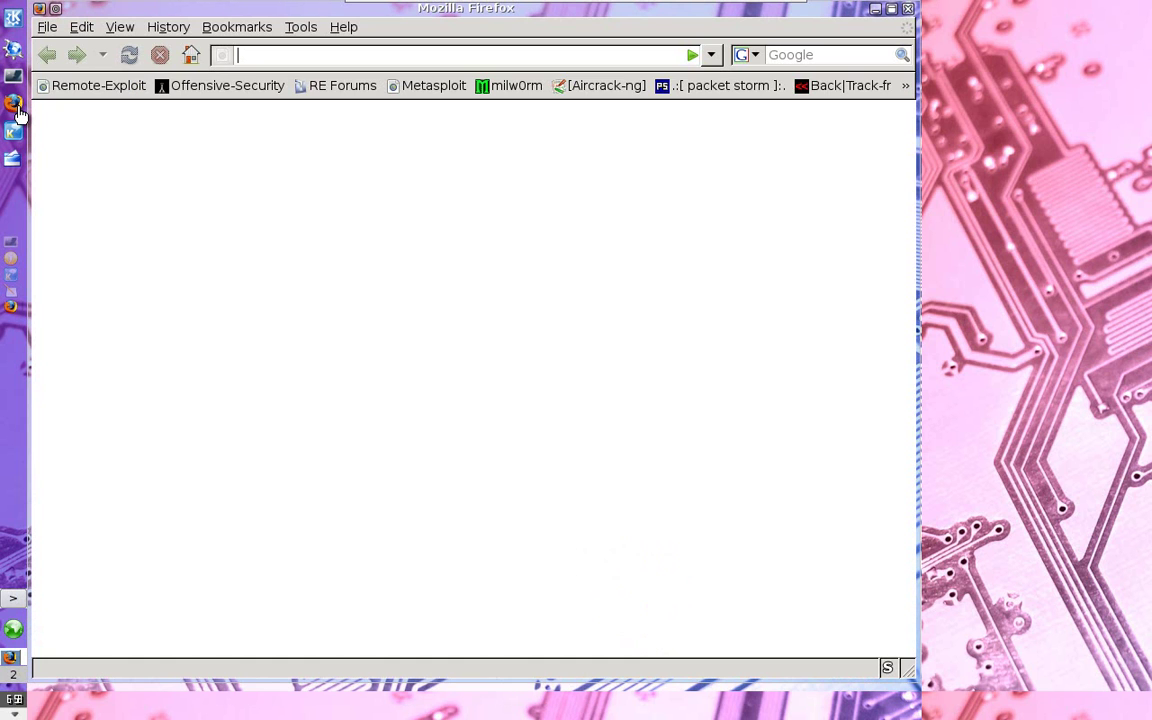
pyautogui.write('vic')
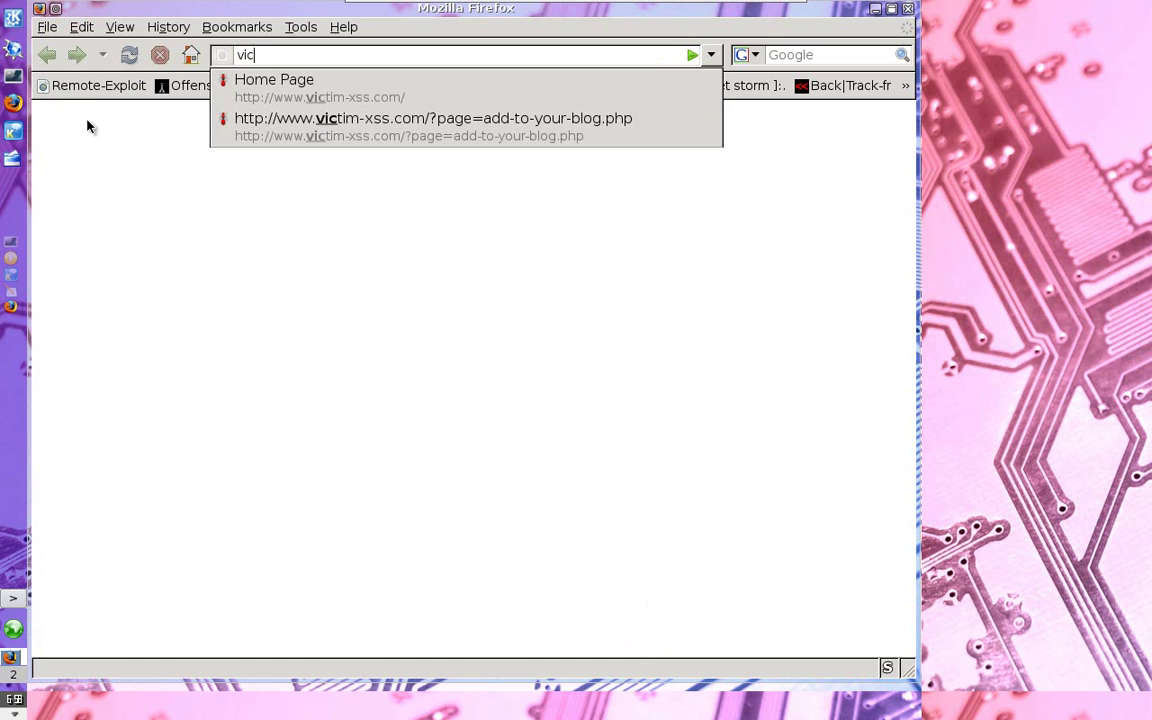
pyautogui.press('Down')
pyautogui.press('Return')
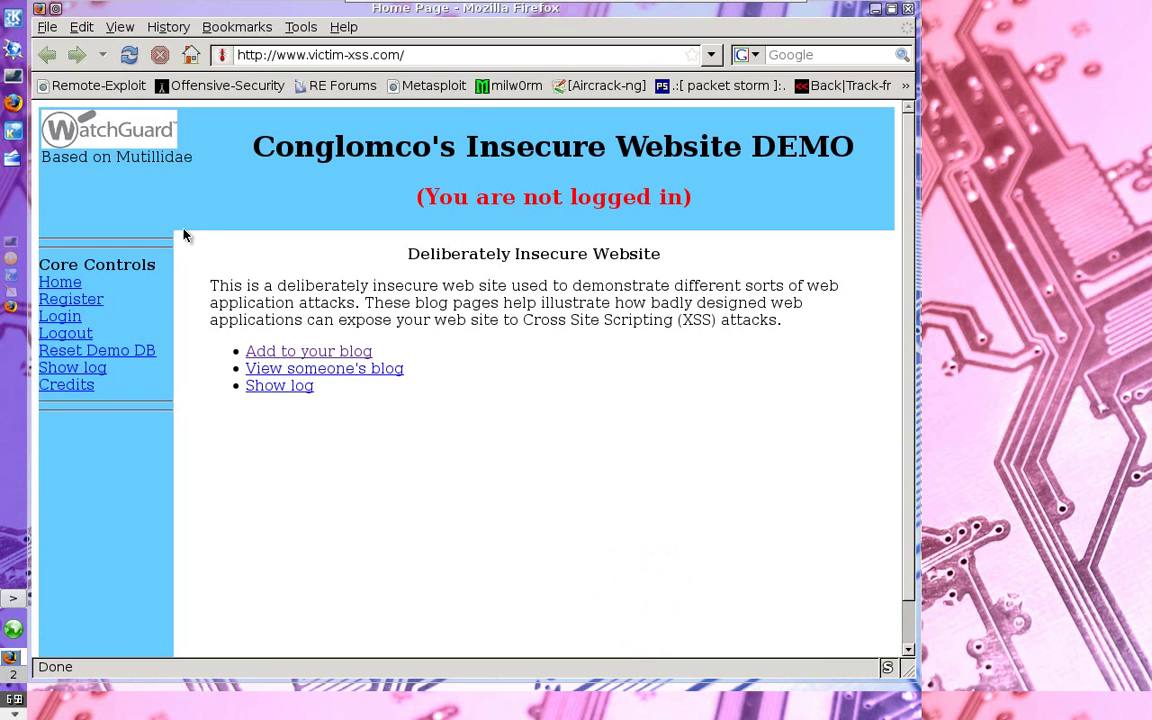
# Submit 'This is a blog entry' on the Add to your blog page, then highlight the new entry
pyautogui.click(320, 352)
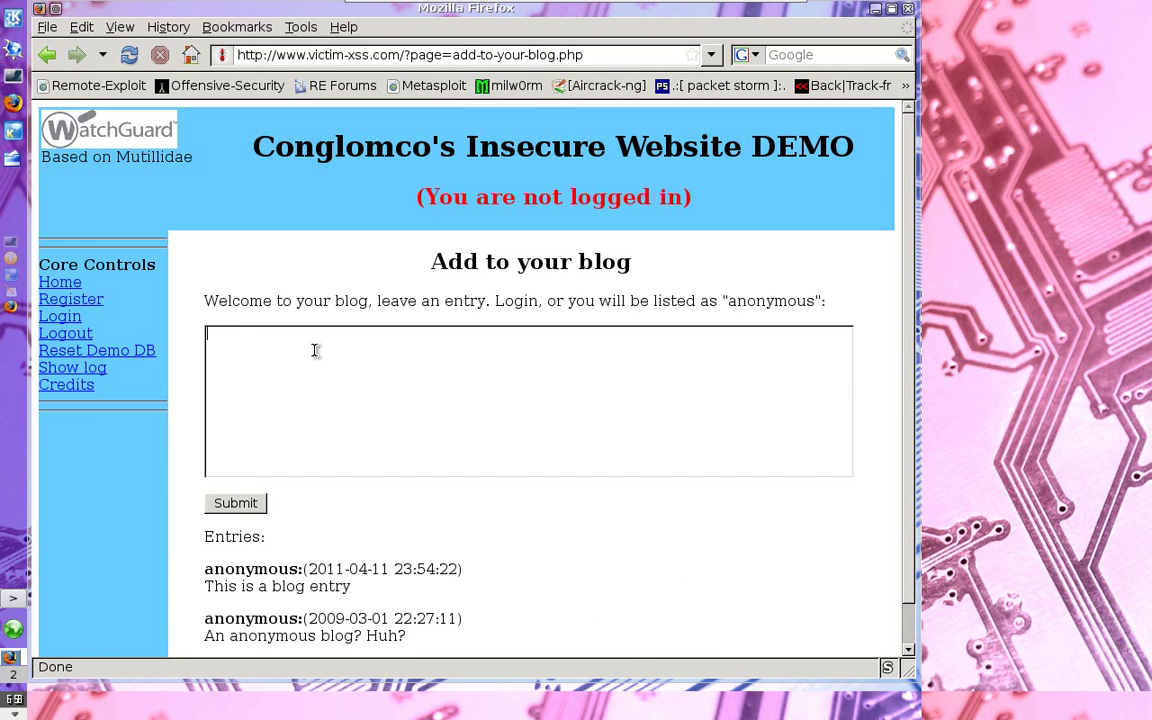
pyautogui.write('This is a blog entry')
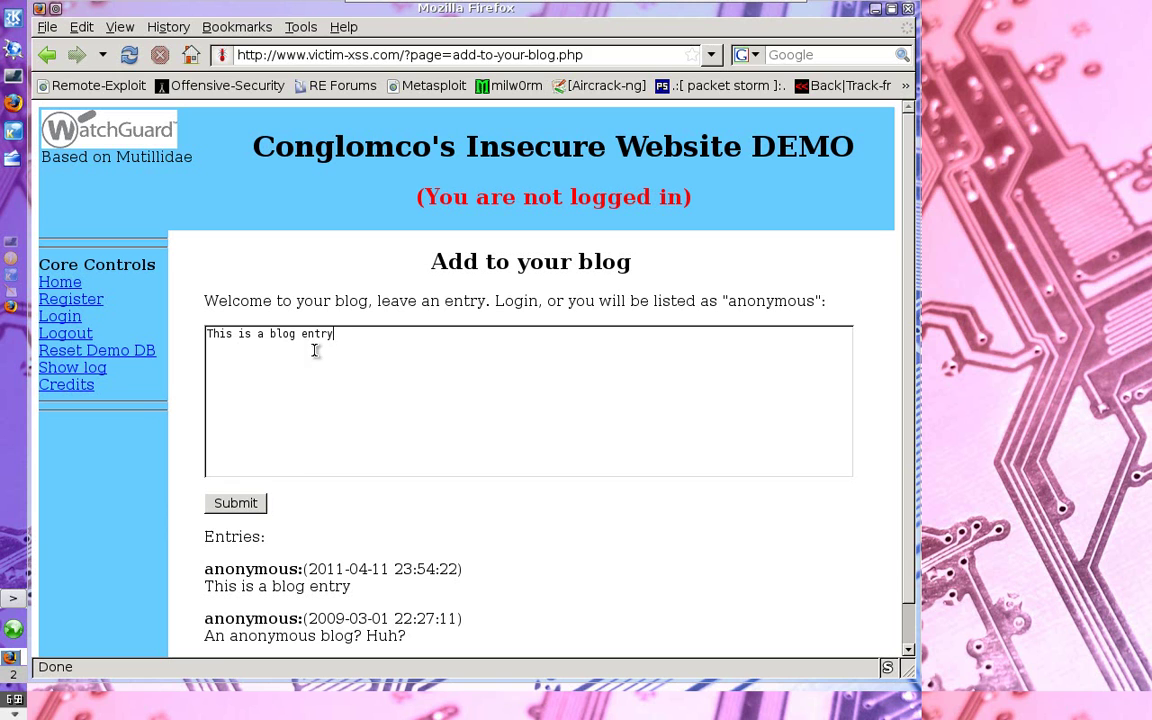
pyautogui.click(236, 503)
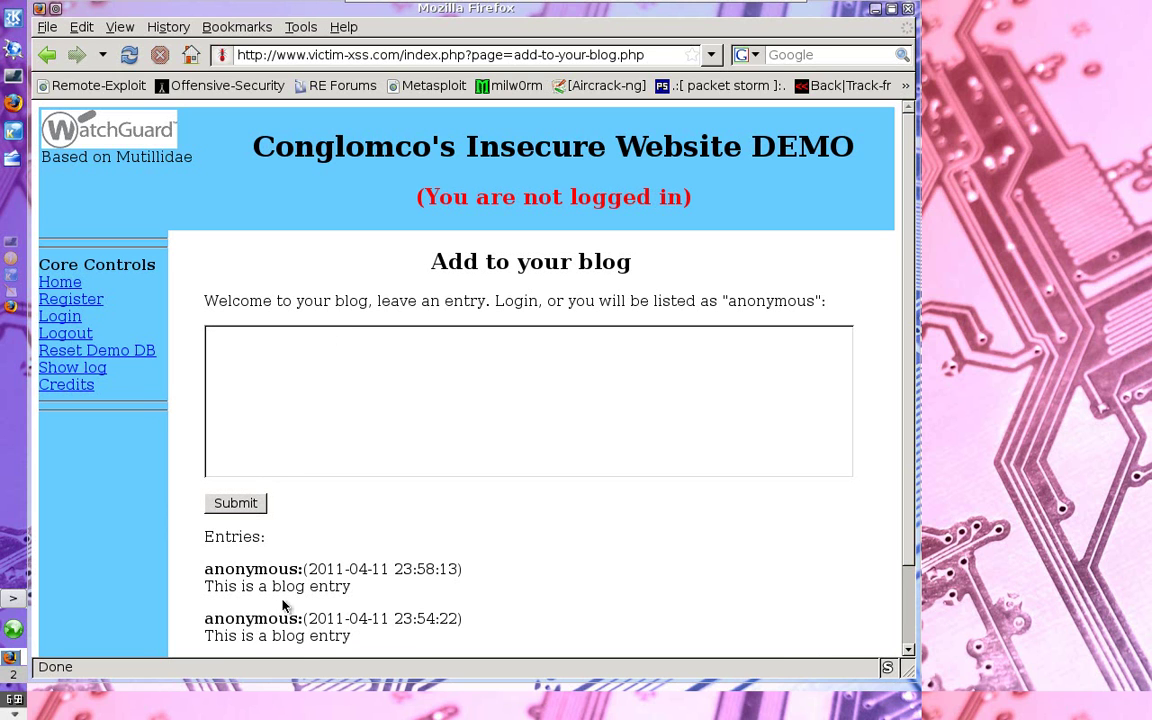
pyautogui.moveTo(225, 588); pyautogui.dragTo(412, 605)
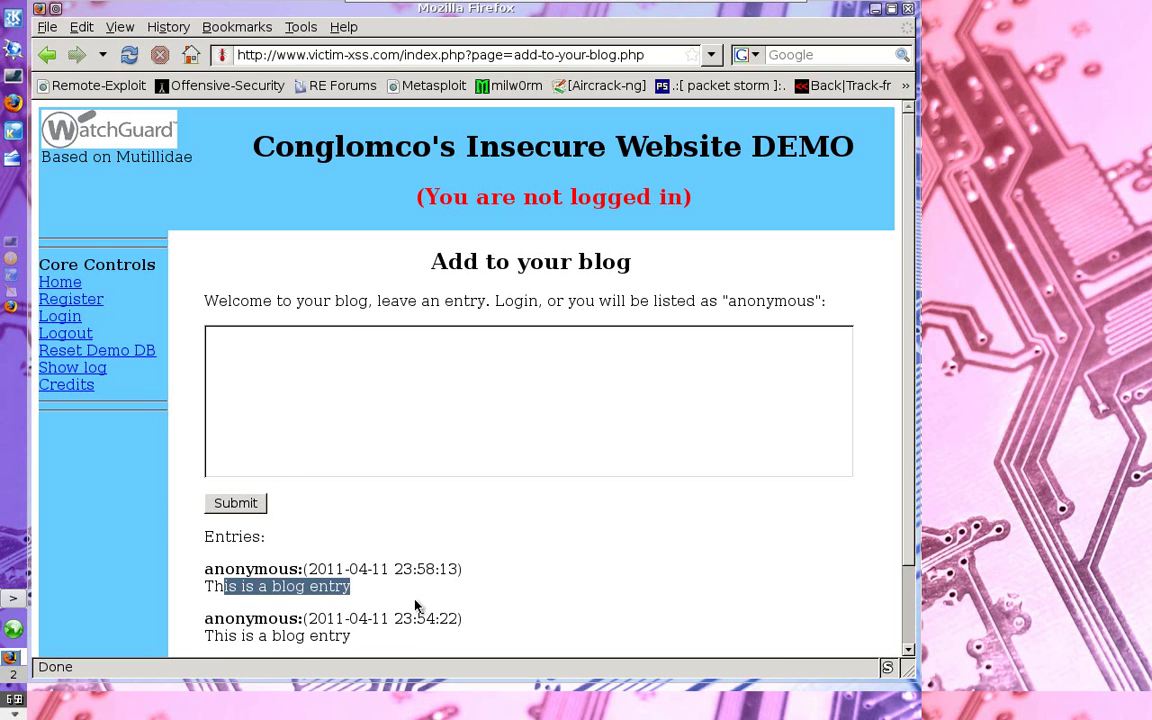
pyautogui.click(327, 444)
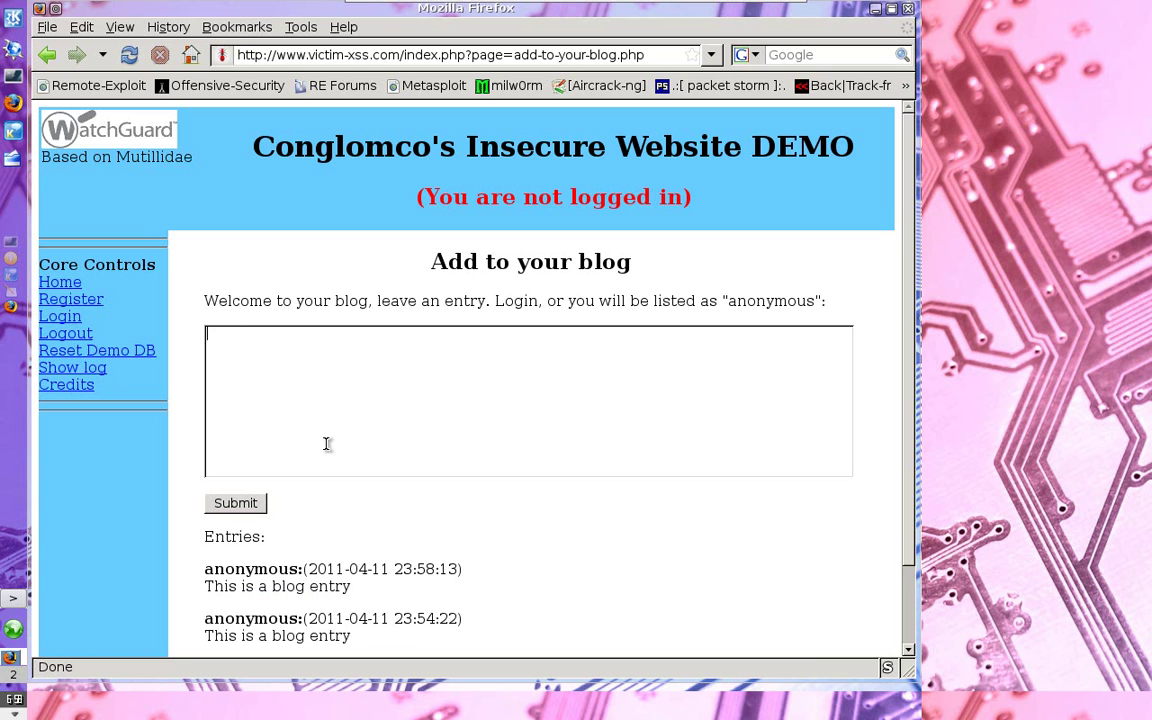
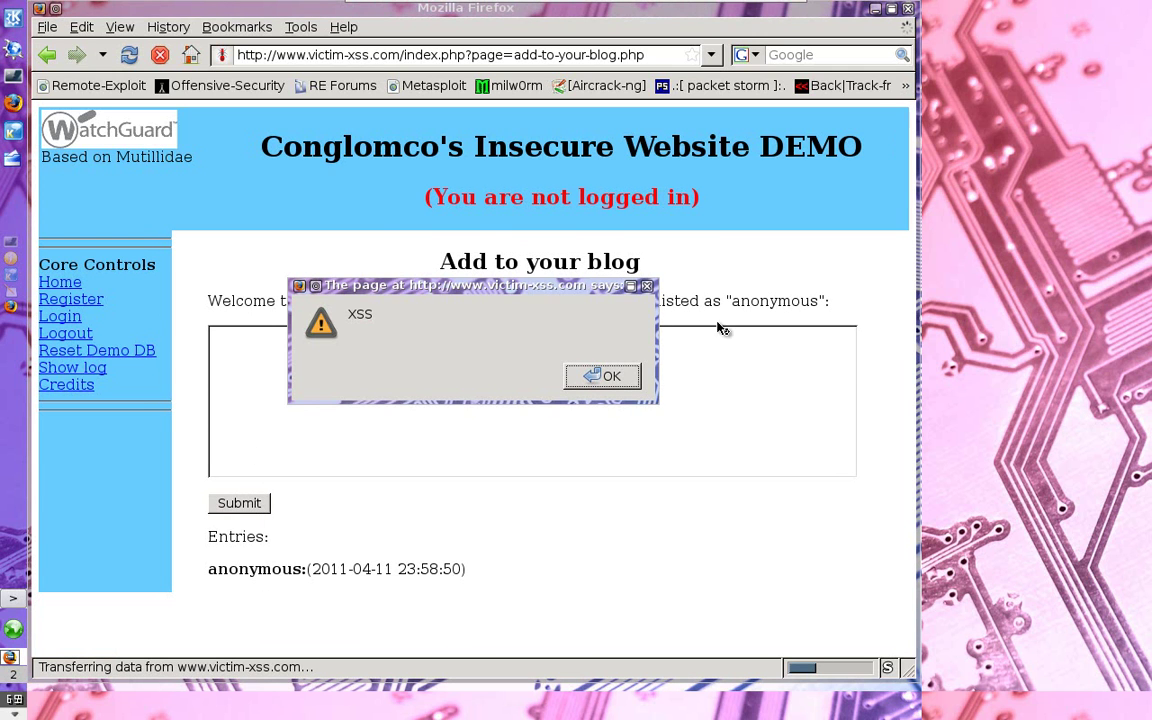
# Dismiss the 'XSS' alert to reveal the Conglomco blog's anonymous entries, including the new script entry
pyautogui.click(576, 384)
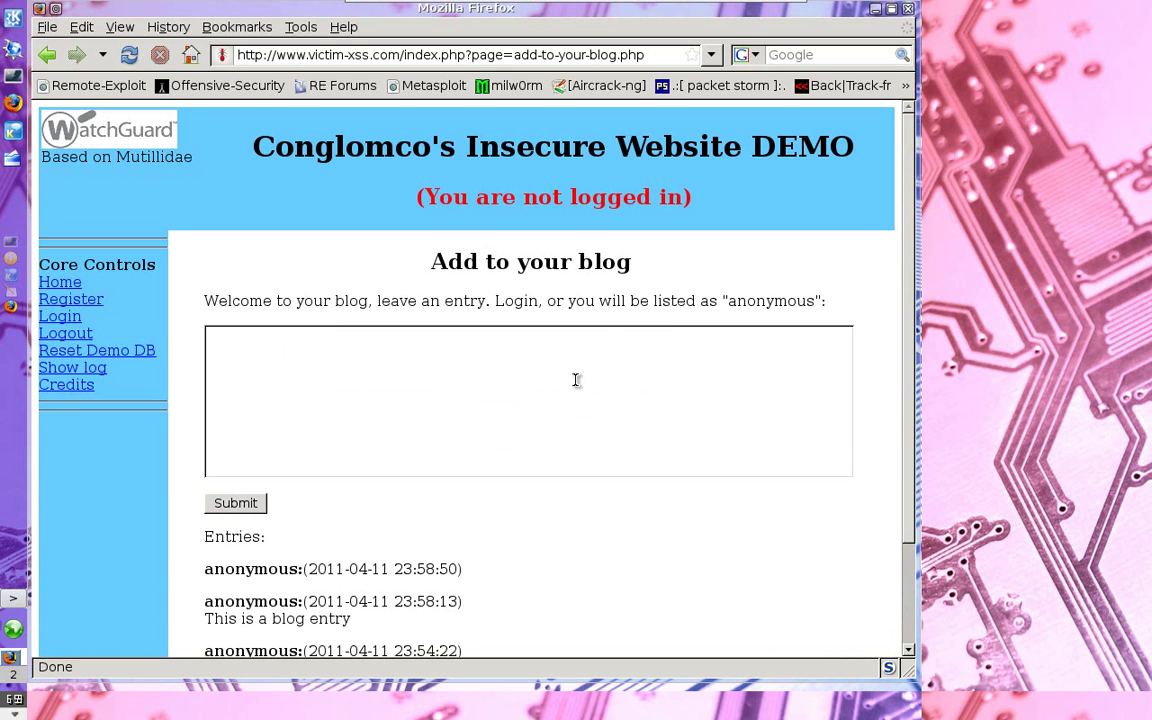
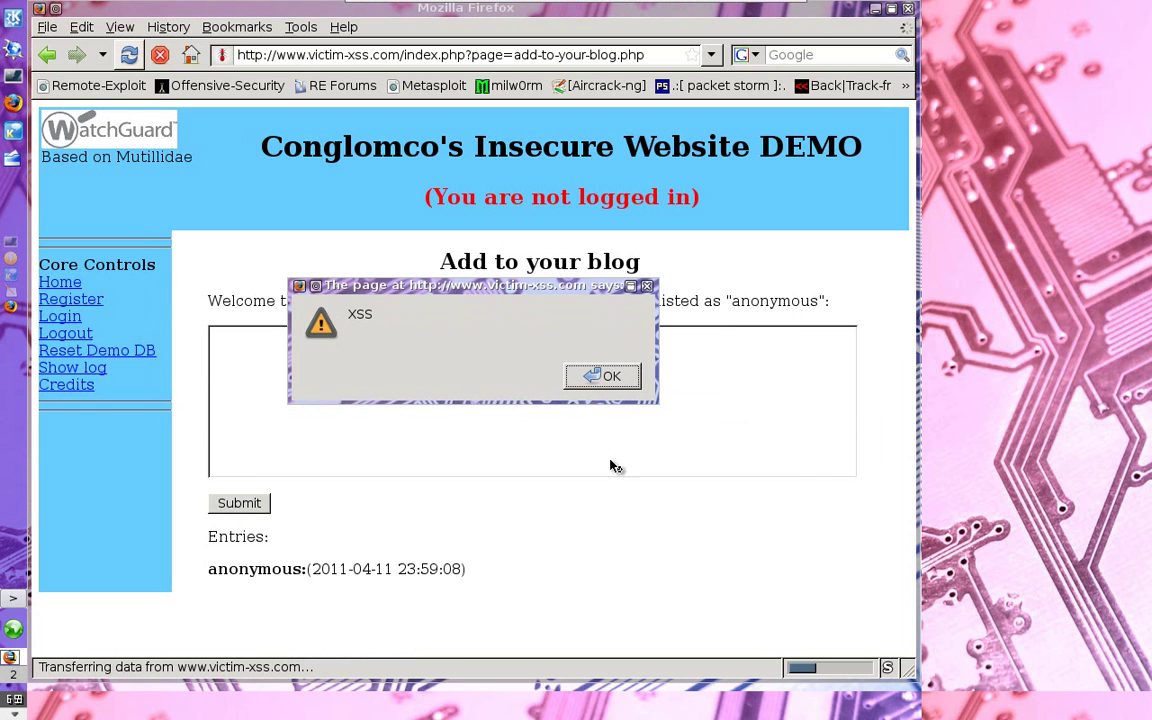
# Dismiss both 'xss' alert boxes triggered by the stored script in the new anonymous entry
pyautogui.click(612, 377)
pyautogui.click(612, 377)
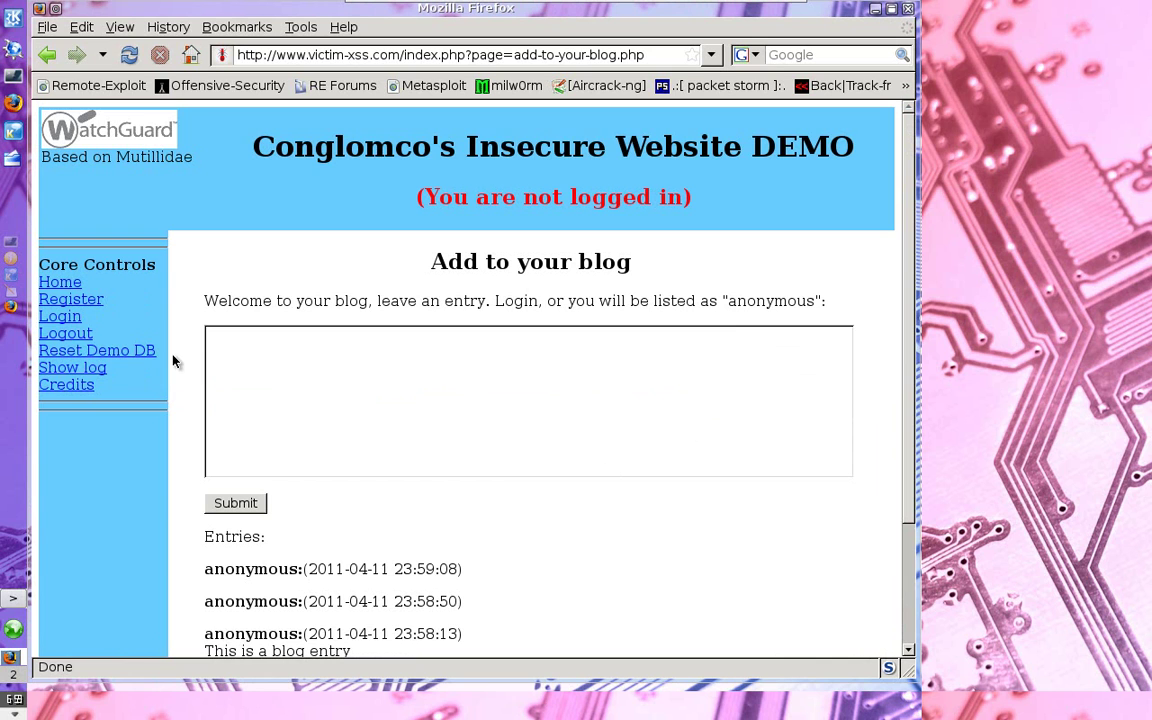
# Reset the demo database, return to the front page, and reopen the Add to your blog page
pyautogui.click(124, 352)
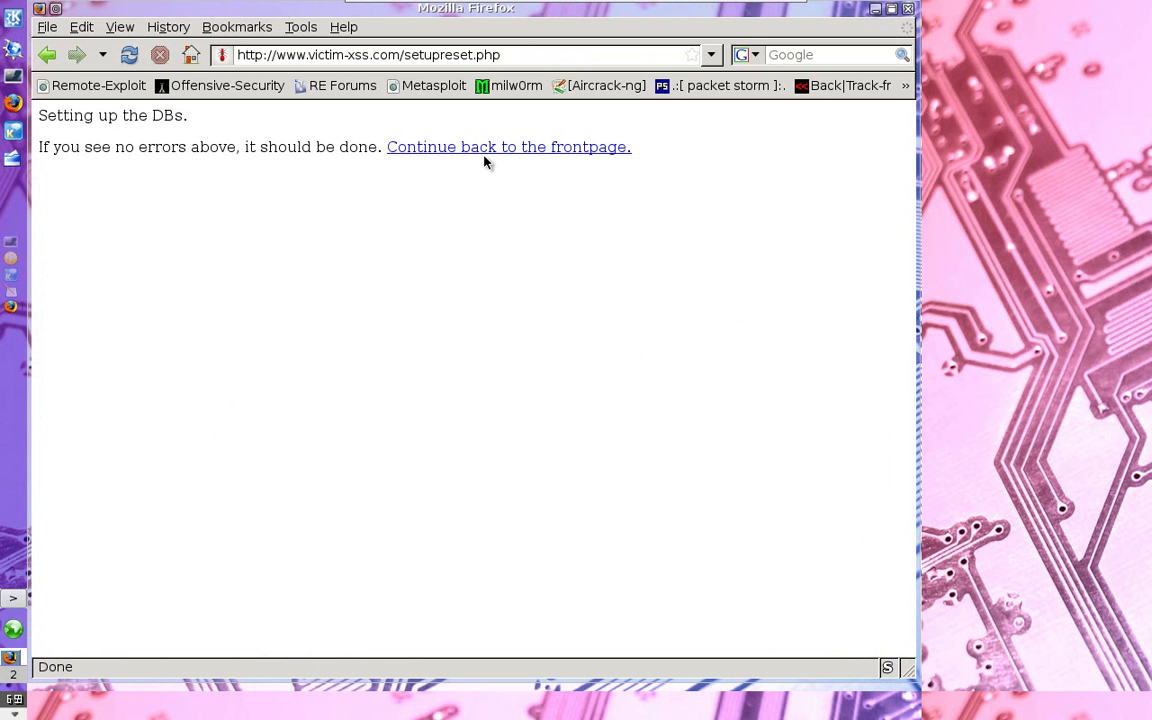
pyautogui.click(489, 148)
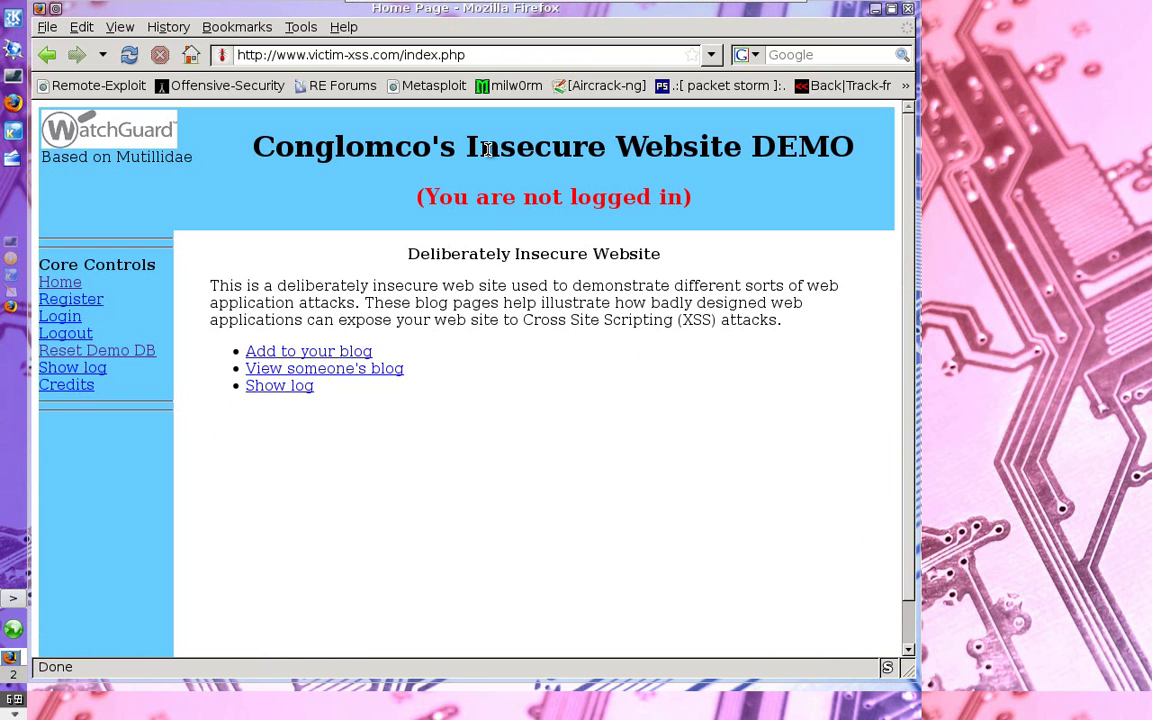
pyautogui.click(358, 356)
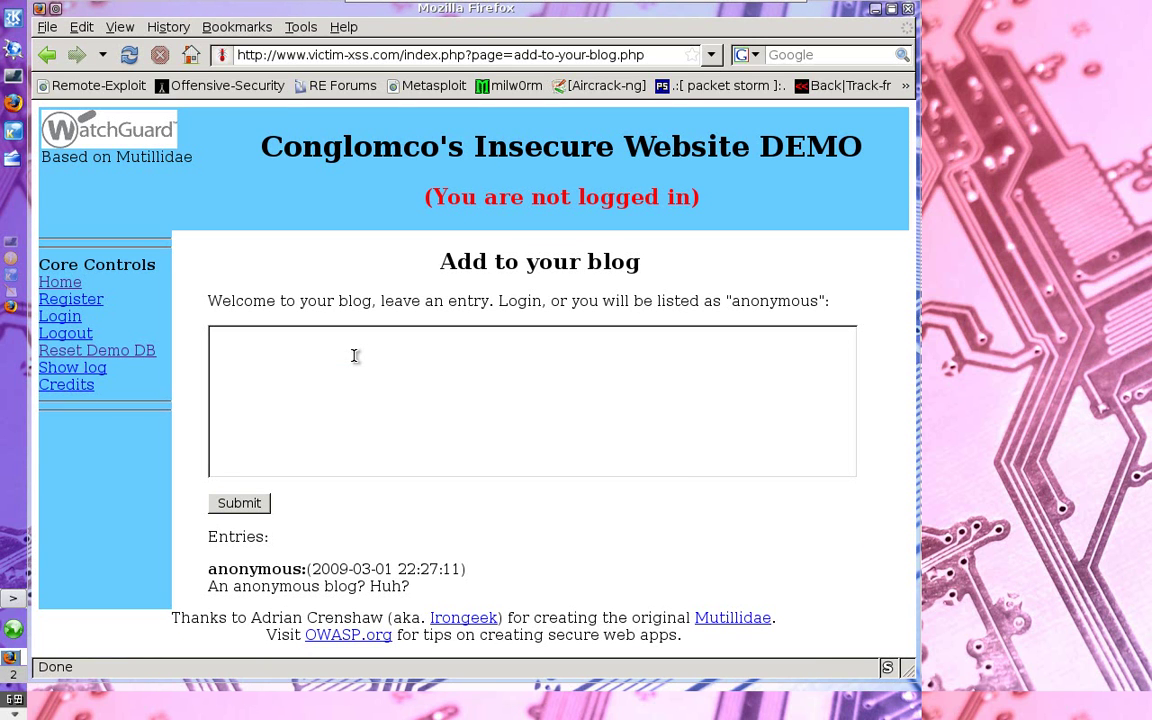
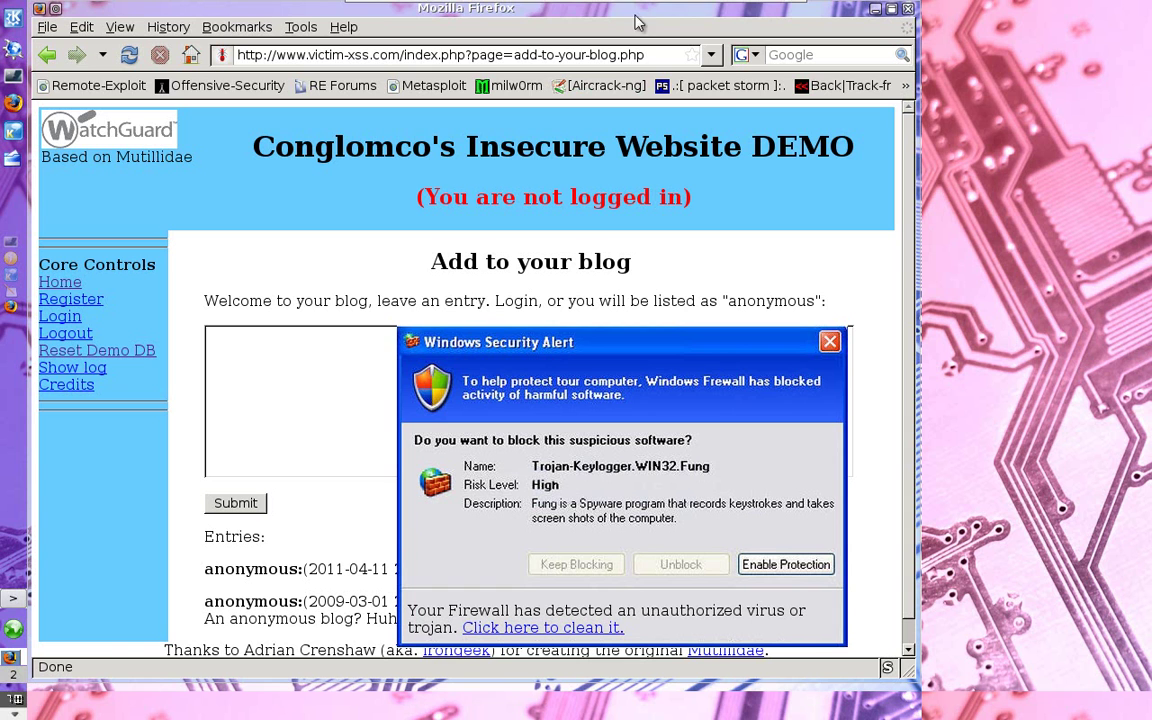
# Switch from the attacker's Firefox to the Windows XP SP3 victim virtual machine's desktop
pyautogui.moveTo(637, 20)
pyautogui.click(706, 14)
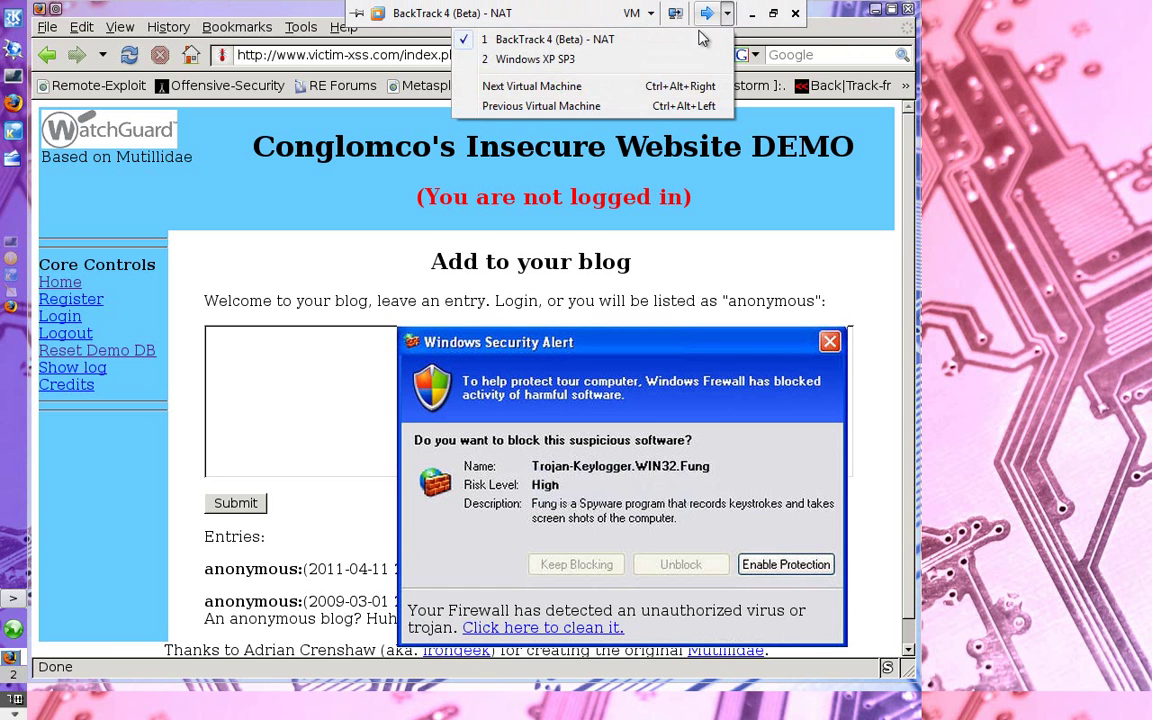
pyautogui.click(676, 59)
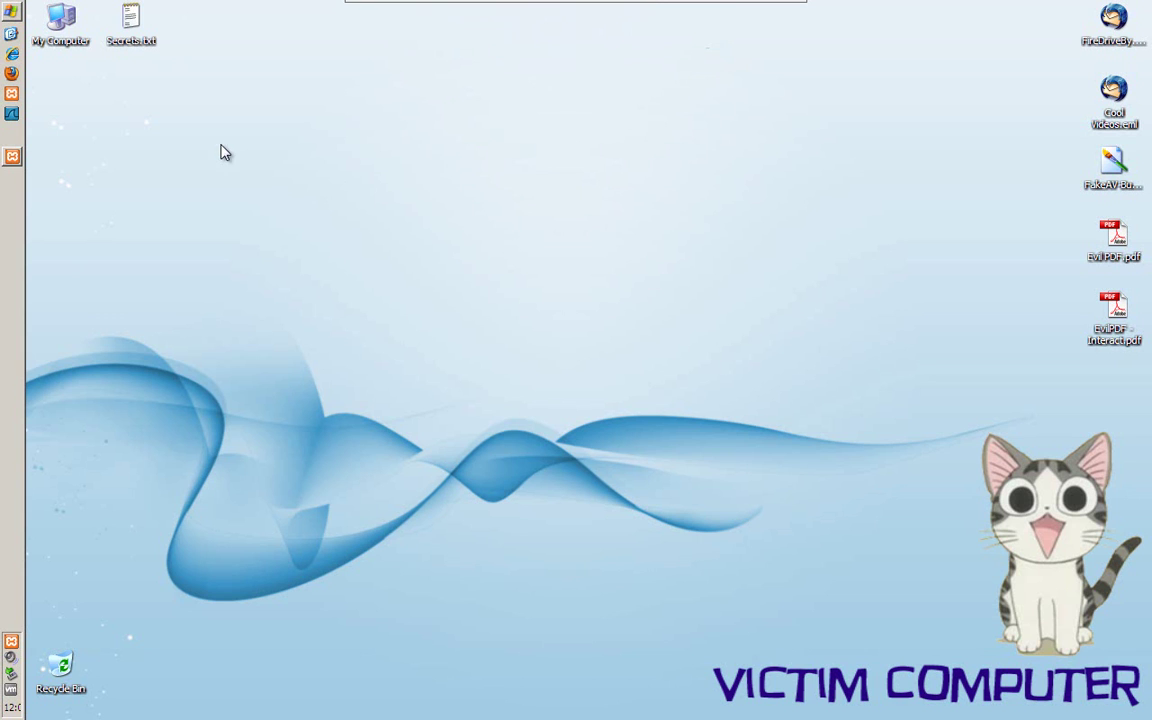
pyautogui.click(13, 56)
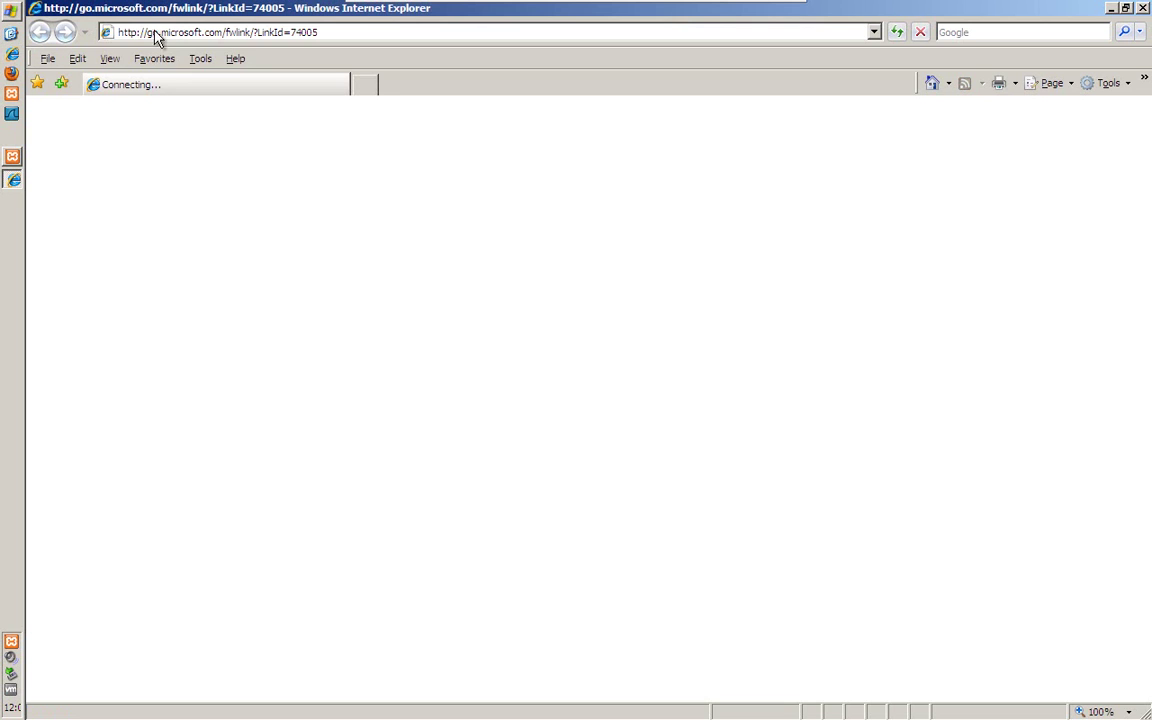
pyautogui.click(144, 32)
pyautogui.write('http://')
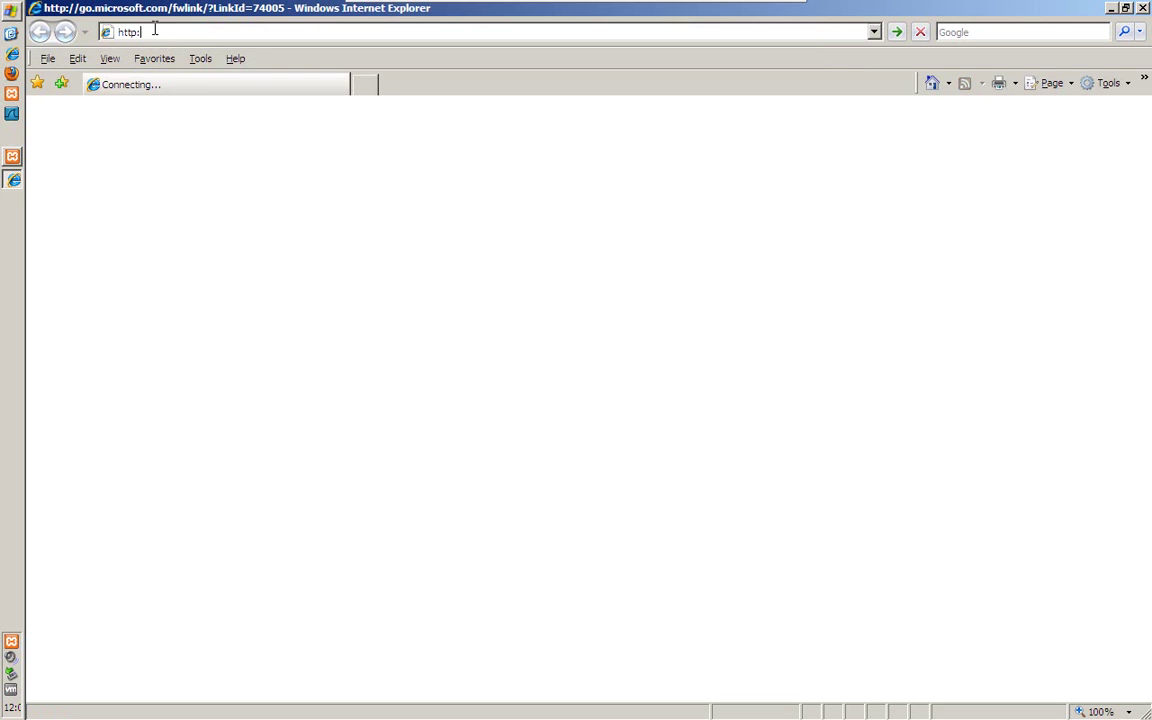
pyautogui.write('localhost')
pyautogui.press('Return')
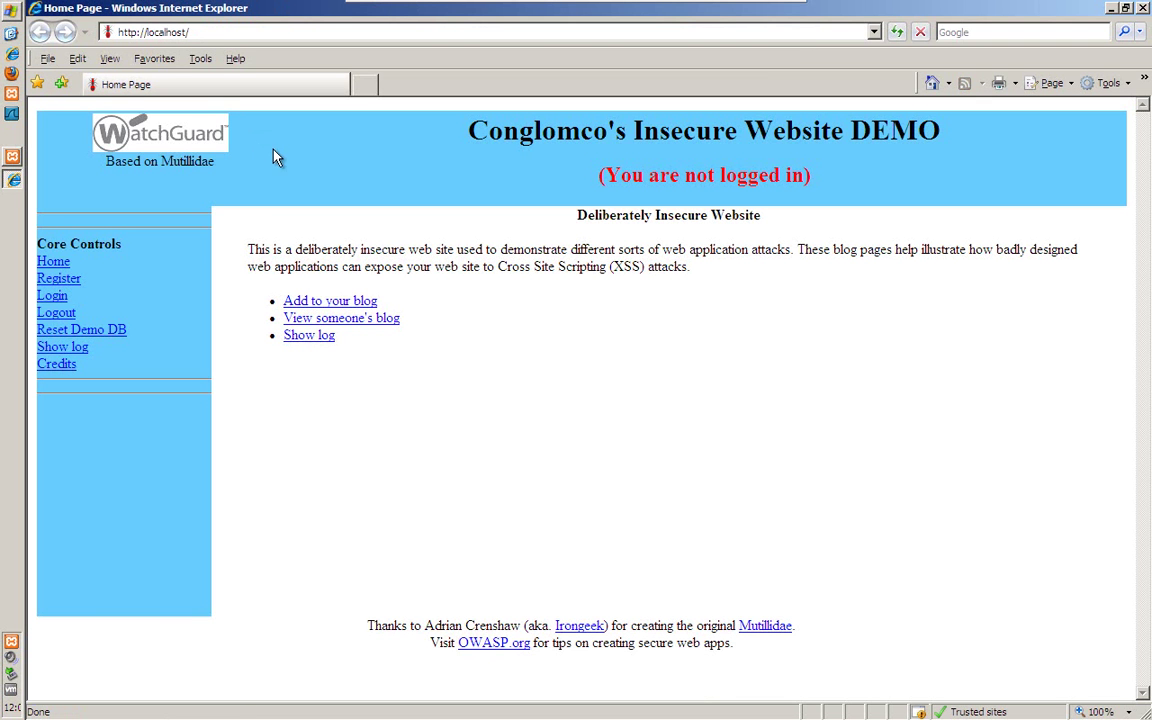
# Log in with the administrator account's name and password, confirming 'Logged in as: ADMIN'
pyautogui.click(50, 295)
pyautogui.click(286, 345)
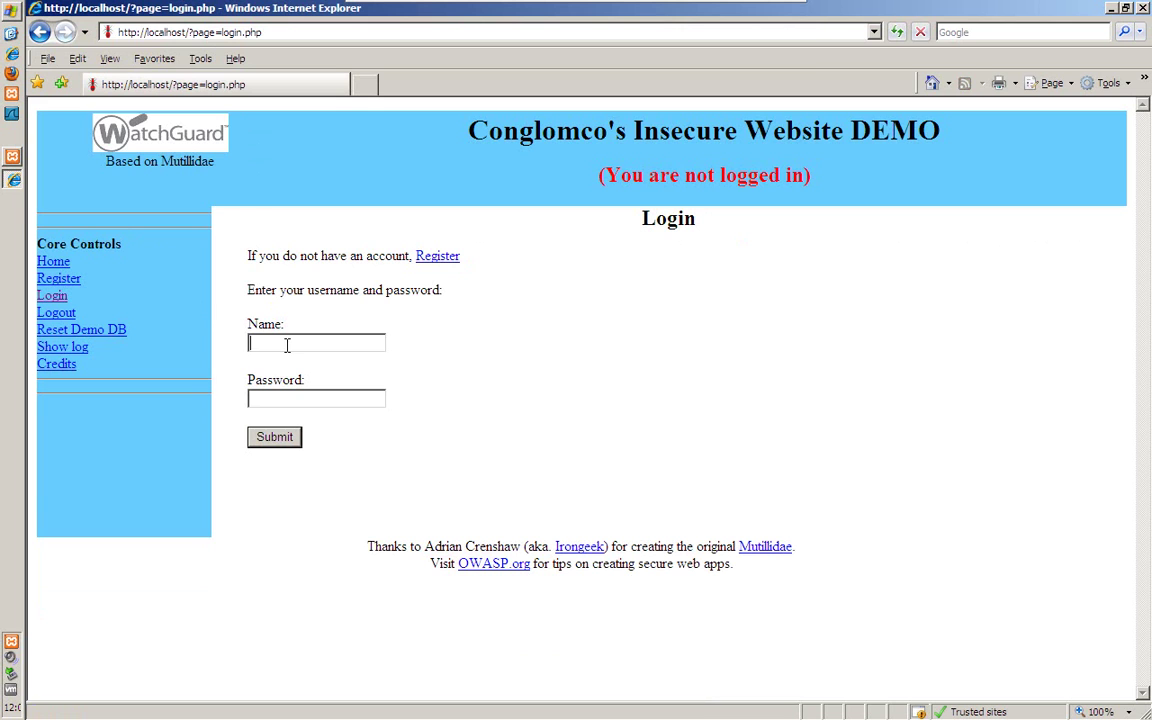
pyautogui.write('admin')
pyautogui.click(289, 398)
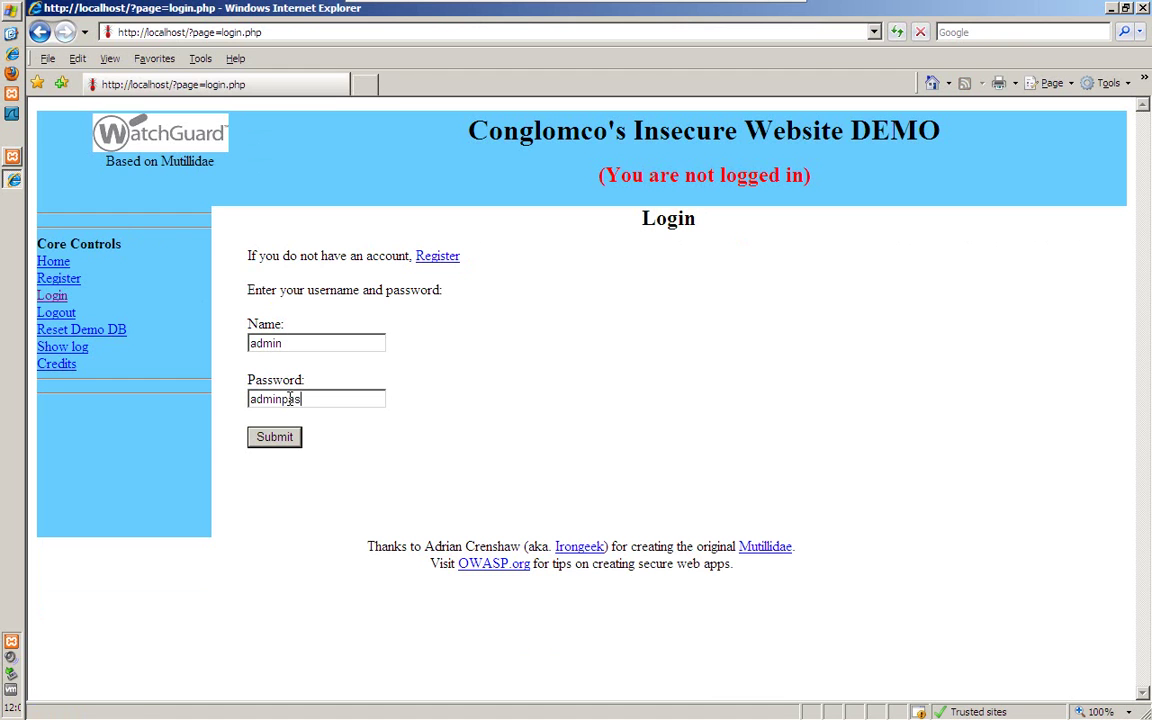
pyautogui.click(292, 438)
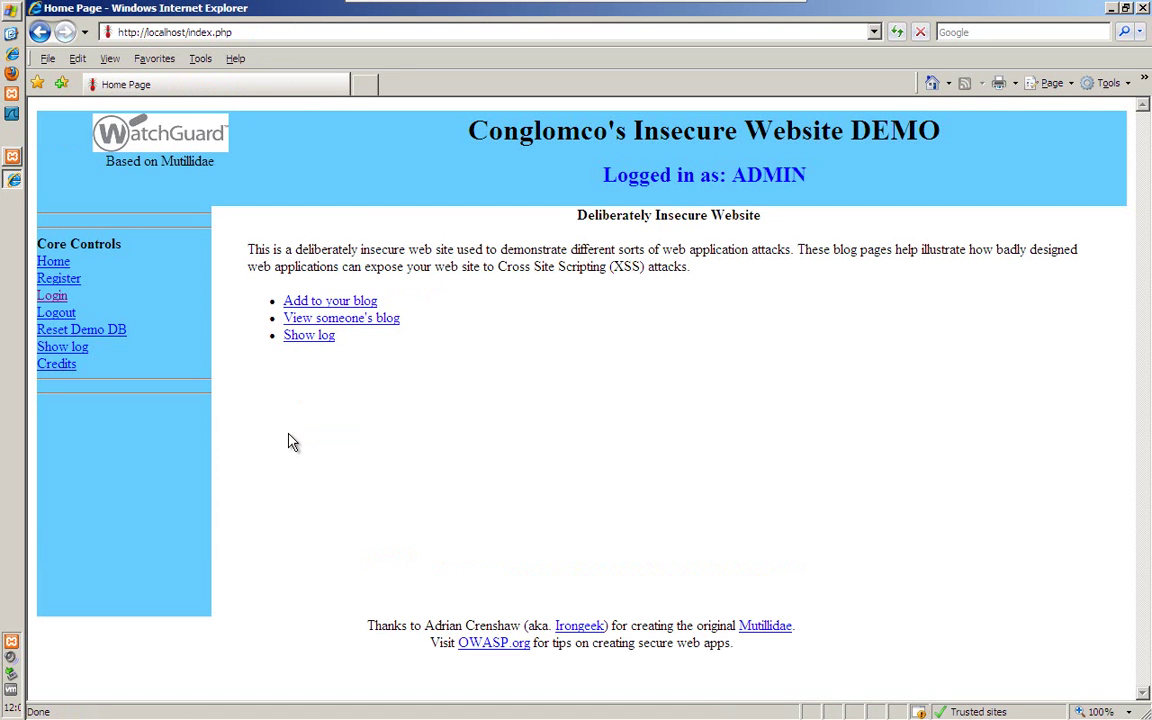
pyautogui.moveTo(601, 176); pyautogui.dragTo(793, 178)
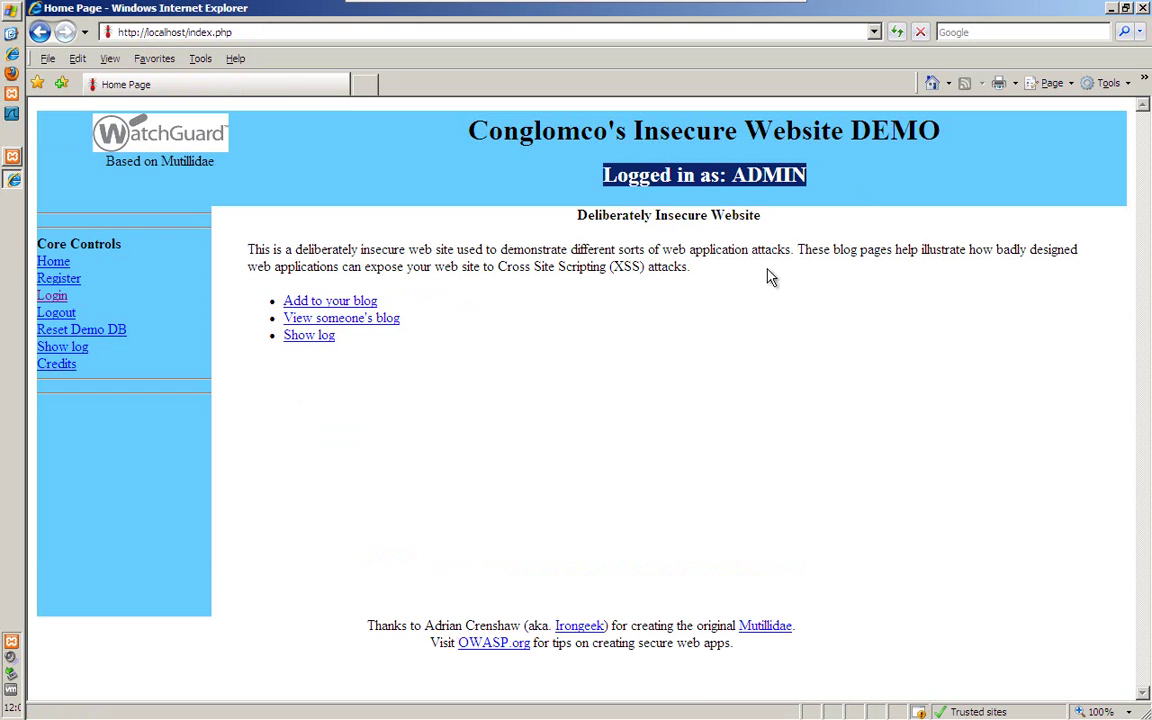
pyautogui.click(648, 405)
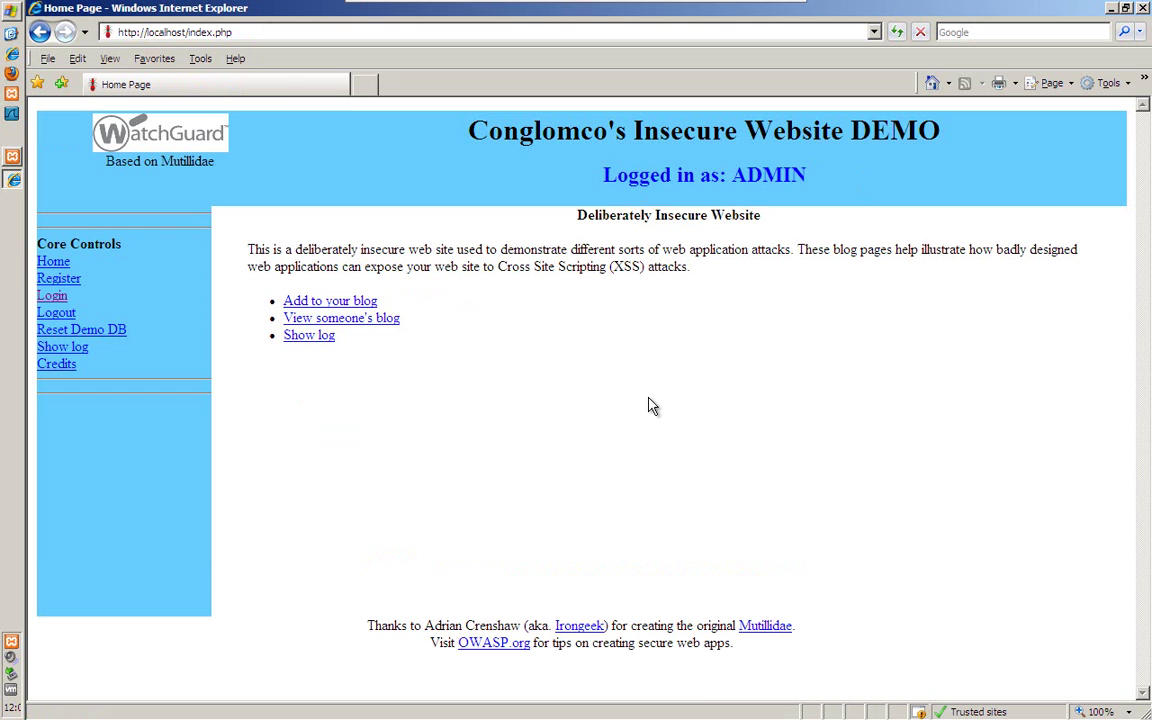
# On View someone's blog, set the author filter to Show All Users
pyautogui.click(320, 318)
pyautogui.click(395, 266)
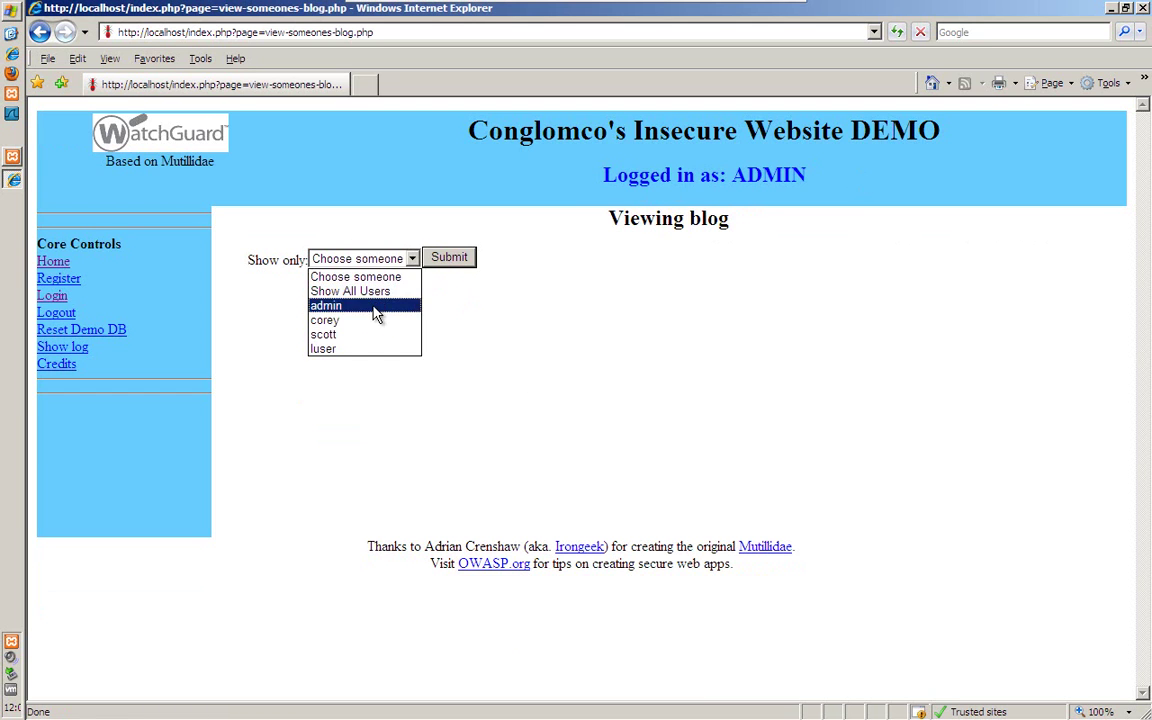
pyautogui.click(376, 308)
pyautogui.click(396, 262)
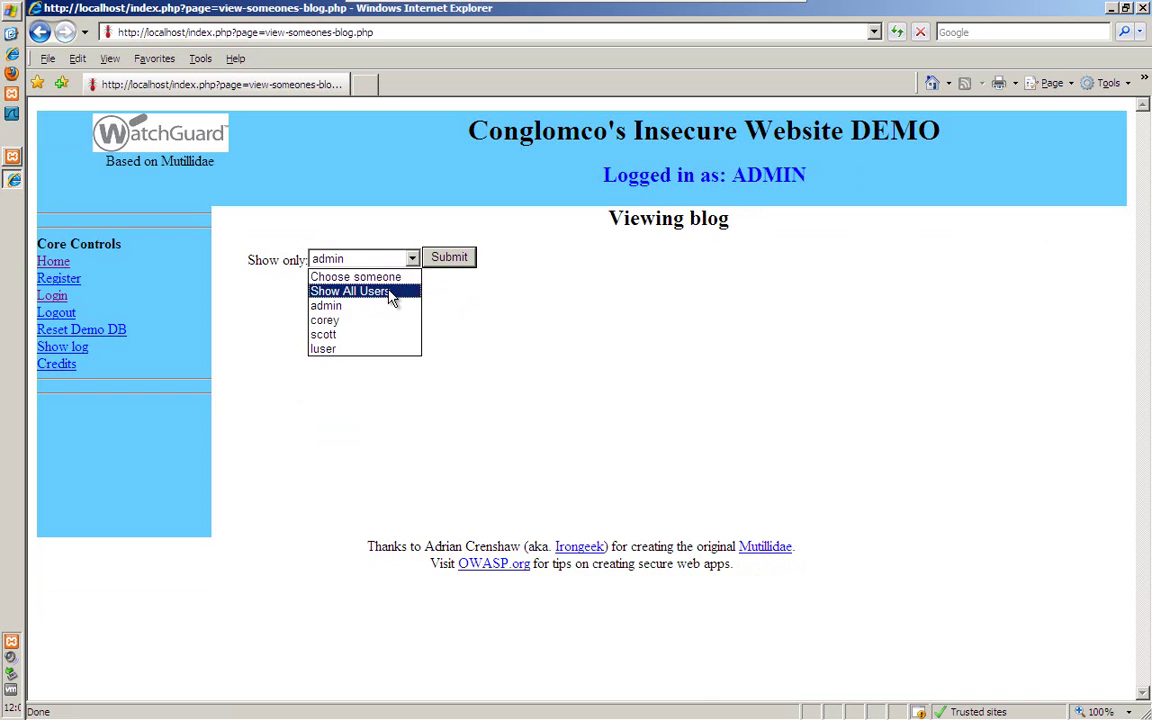
pyautogui.click(398, 291)
pyautogui.click(452, 264)
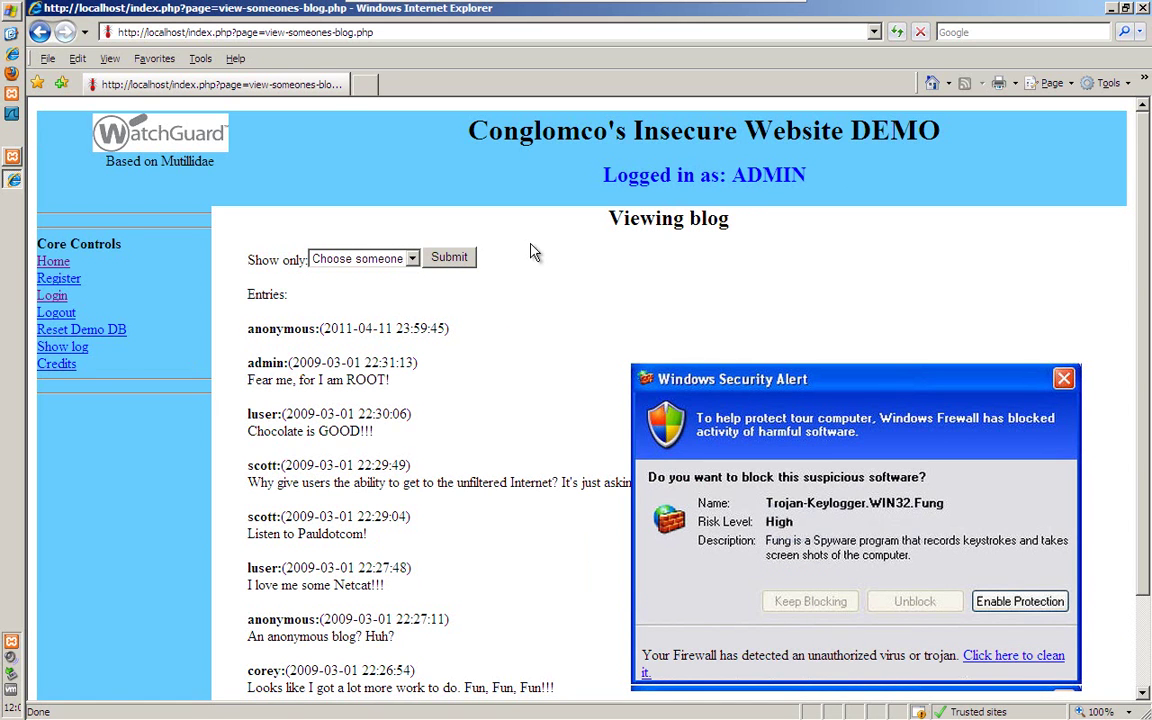
pyautogui.scroll(-3, 1030, 310)
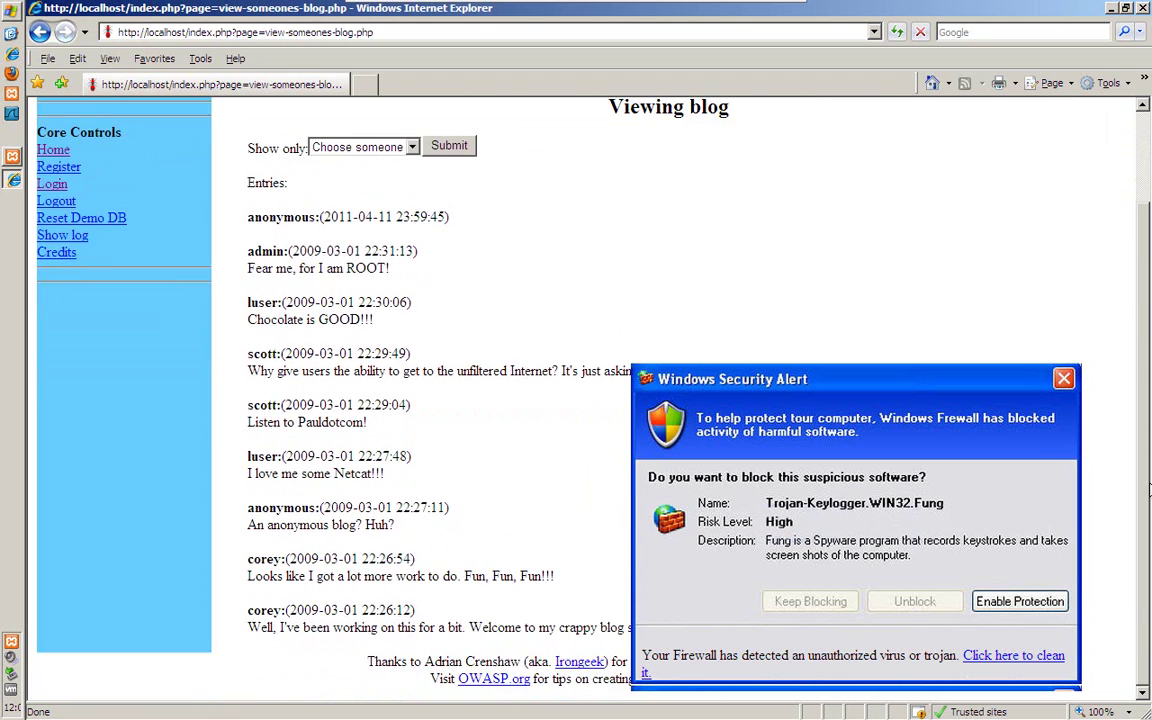
pyautogui.scroll(3, 1148, 500)
pyautogui.scroll(-2, 1148, 500)
pyautogui.scroll(3, 1140, 540)
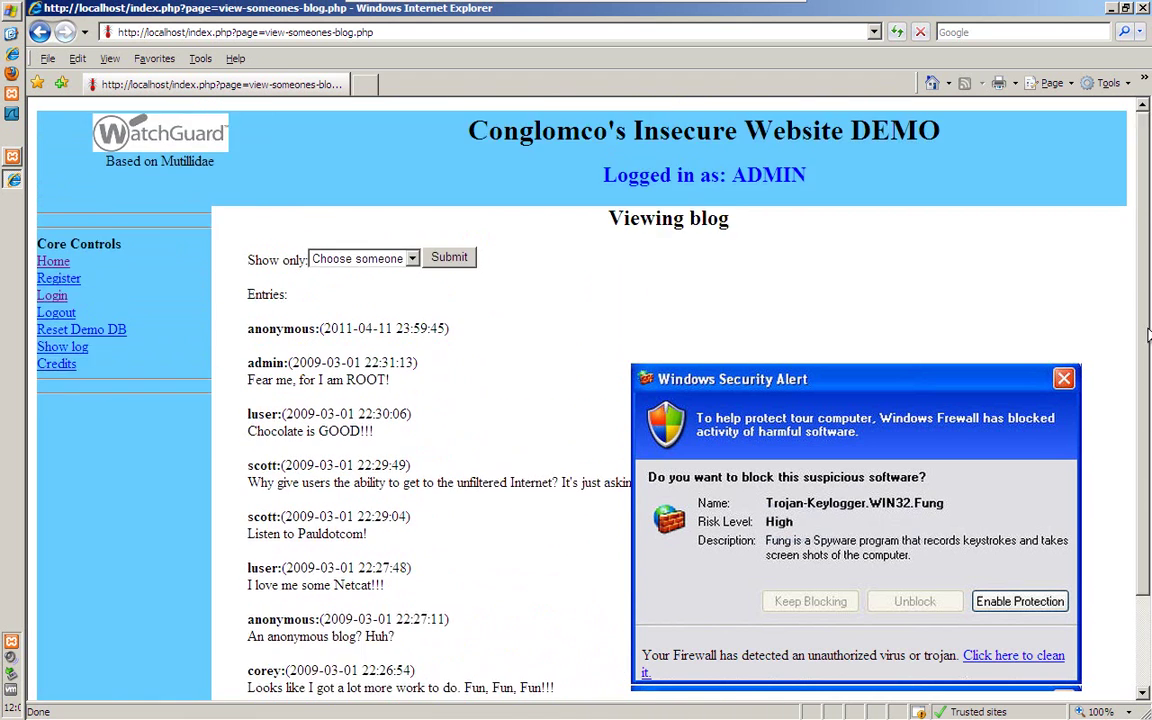
pyautogui.scroll(-2, 1127, 601)
pyautogui.scroll(2, 1127, 601)
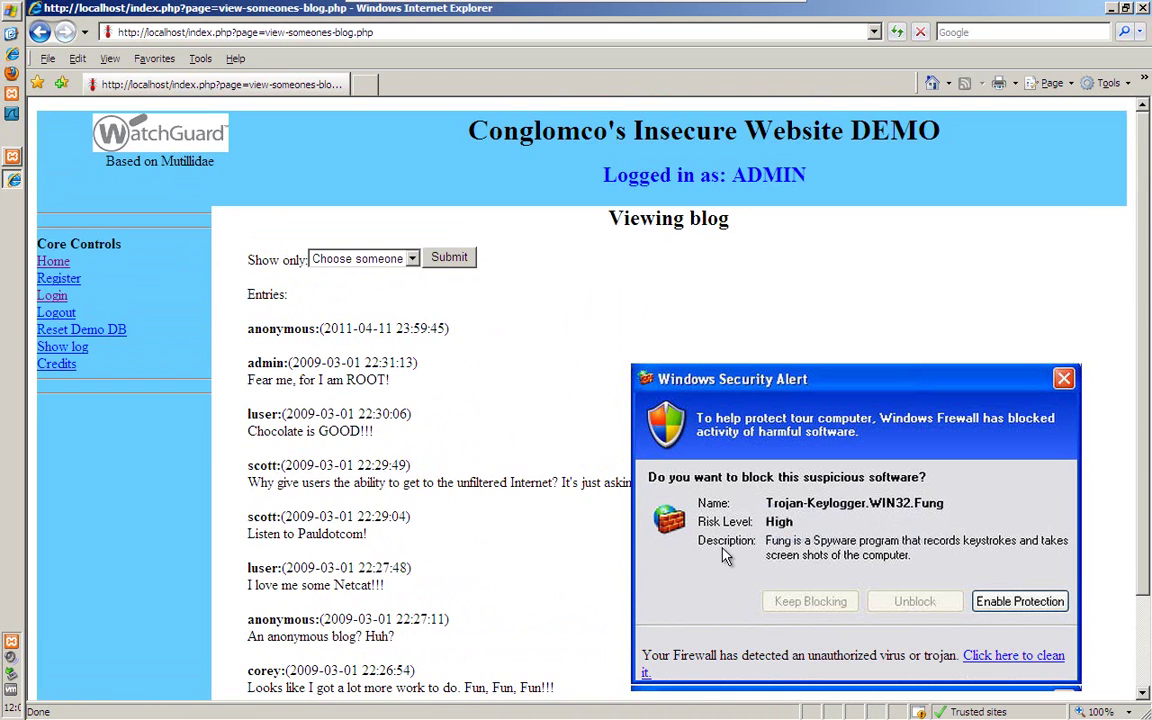
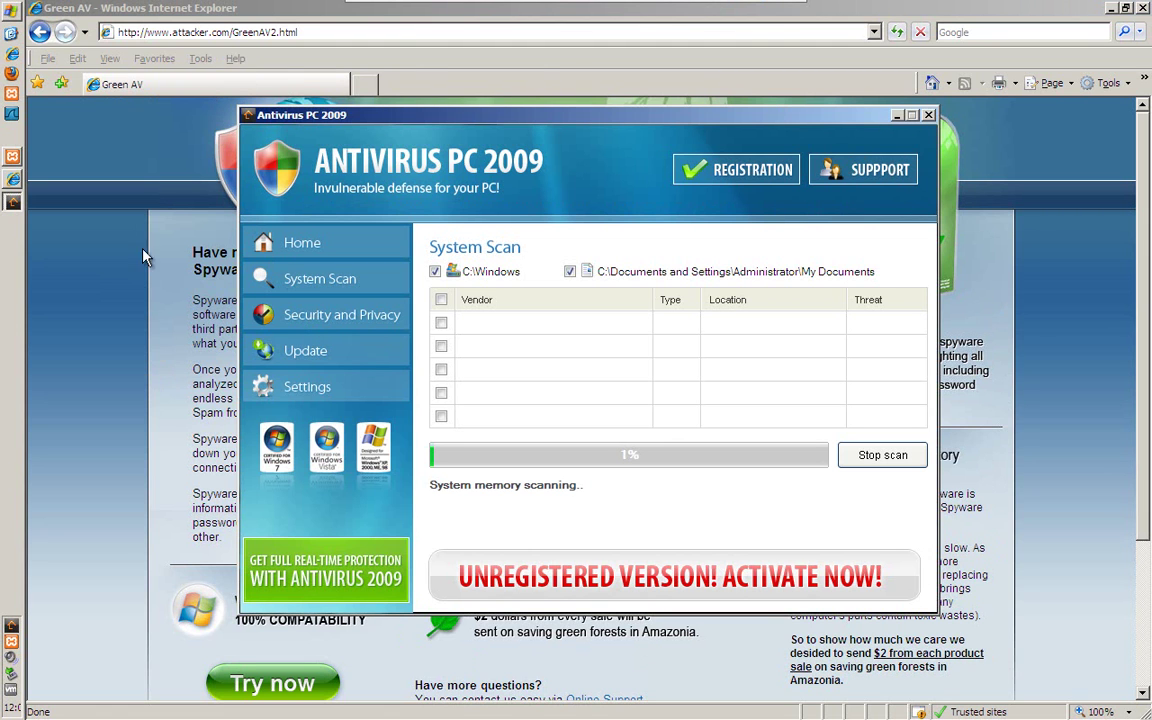
# Minimize Internet Explorer so the Antivirus PC 2009 window is in view
pyautogui.click(1110, 7)
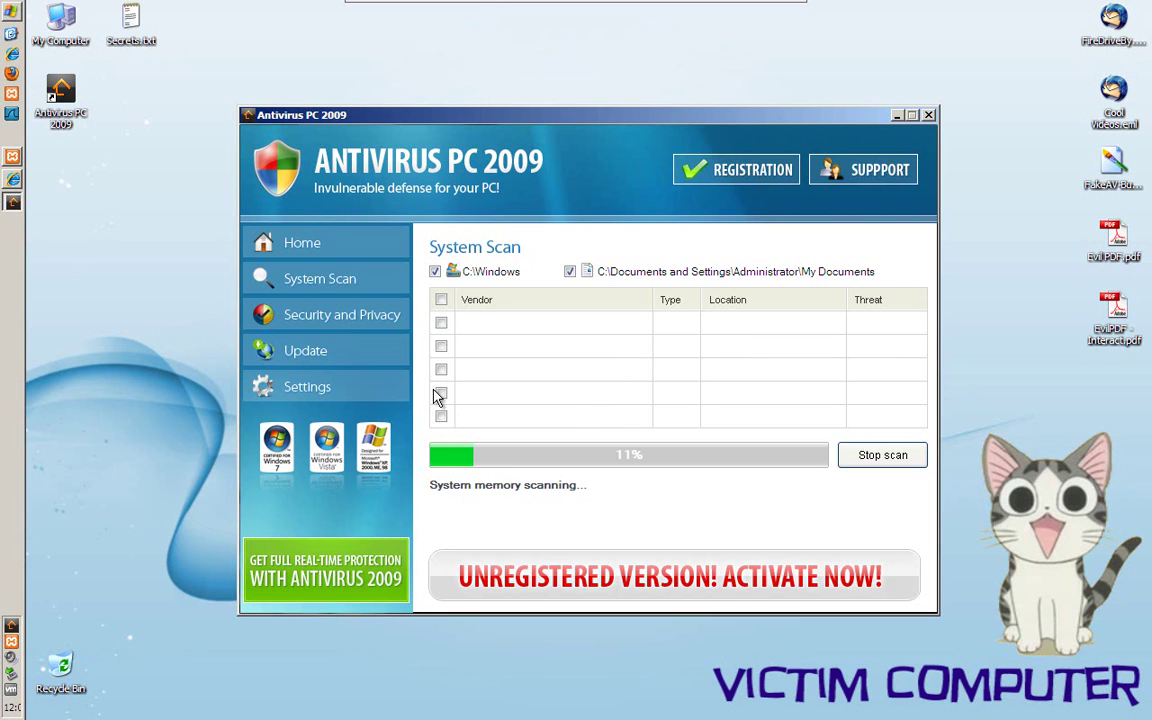
# Show the protection overview, expand Antivirus Protection details, and cancel the Registration form
pyautogui.click(301, 244)
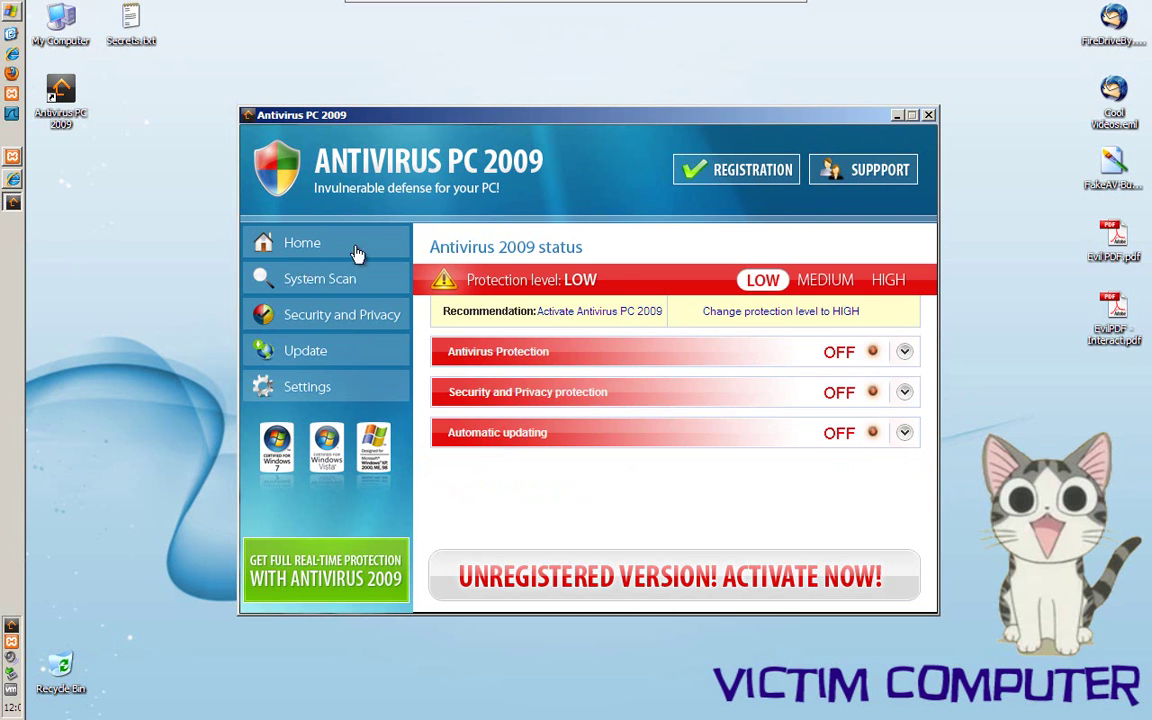
pyautogui.click(904, 352)
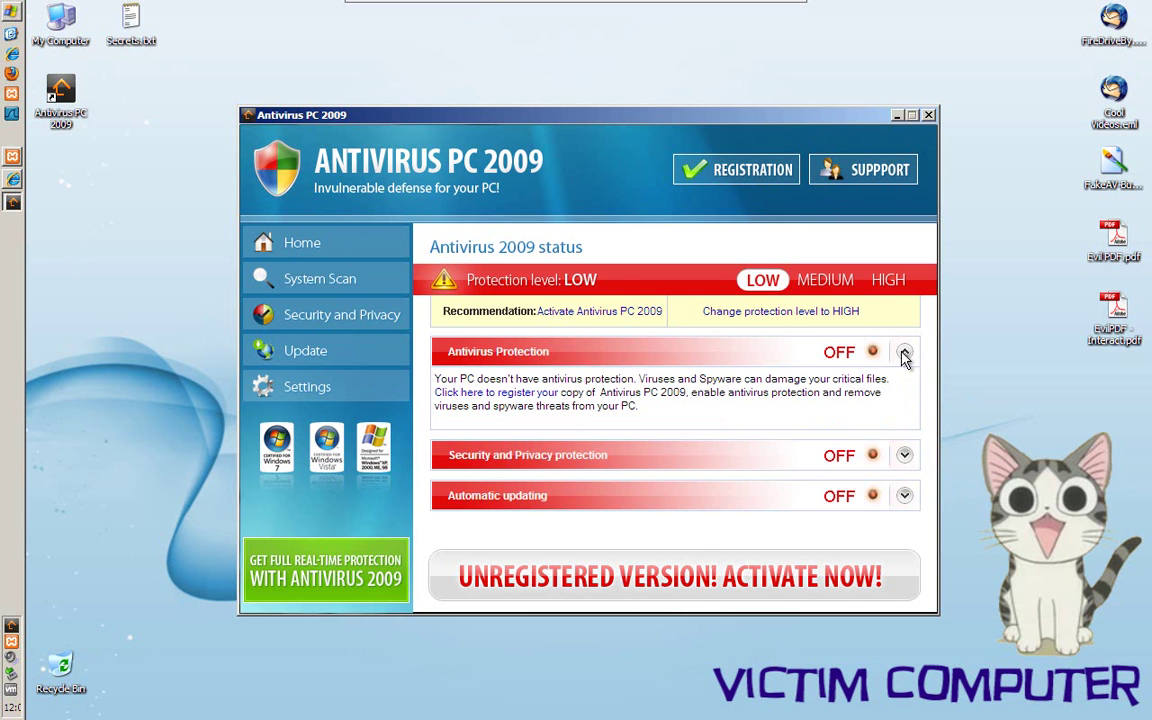
pyautogui.click(490, 393)
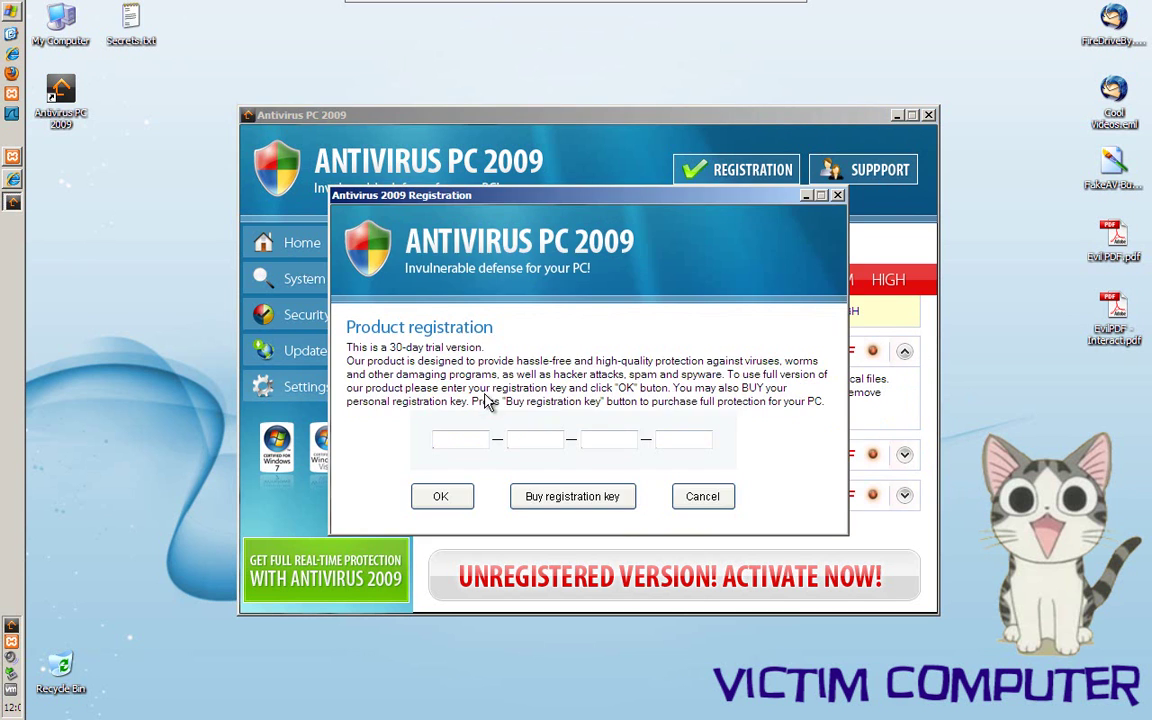
pyautogui.click(710, 498)
# Try saving a once-a-month update schedule and dismiss the trial-version refusal
pyautogui.click(297, 355)
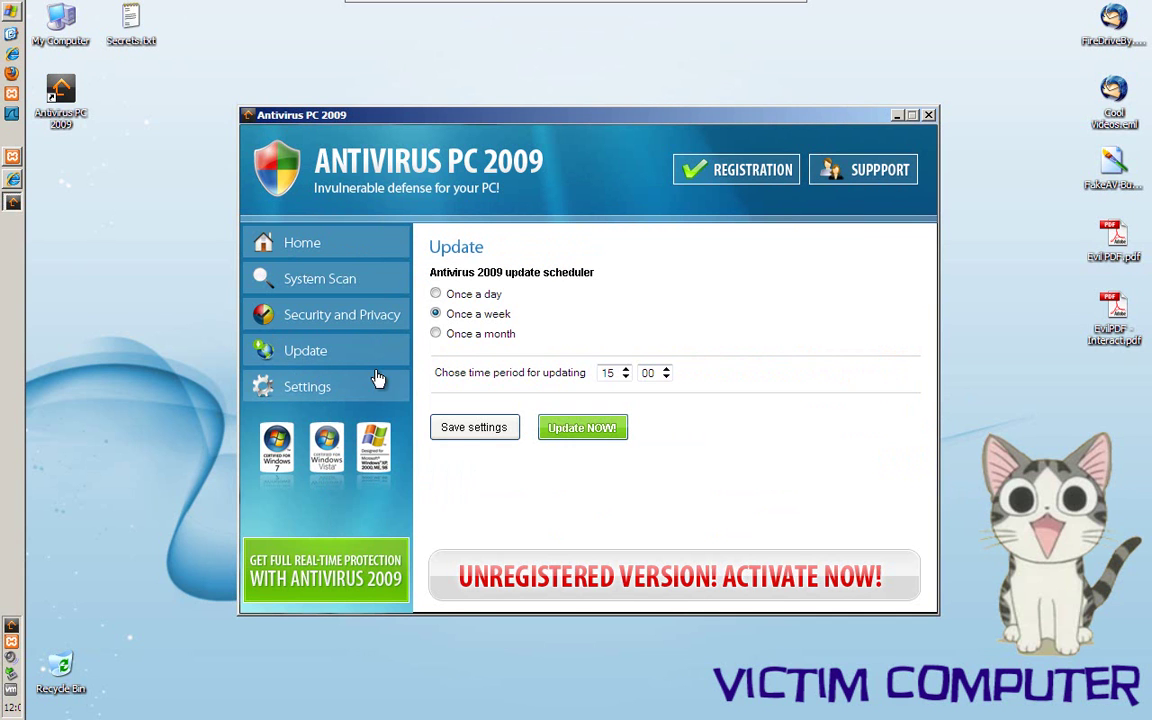
pyautogui.click(436, 334)
pyautogui.click(465, 429)
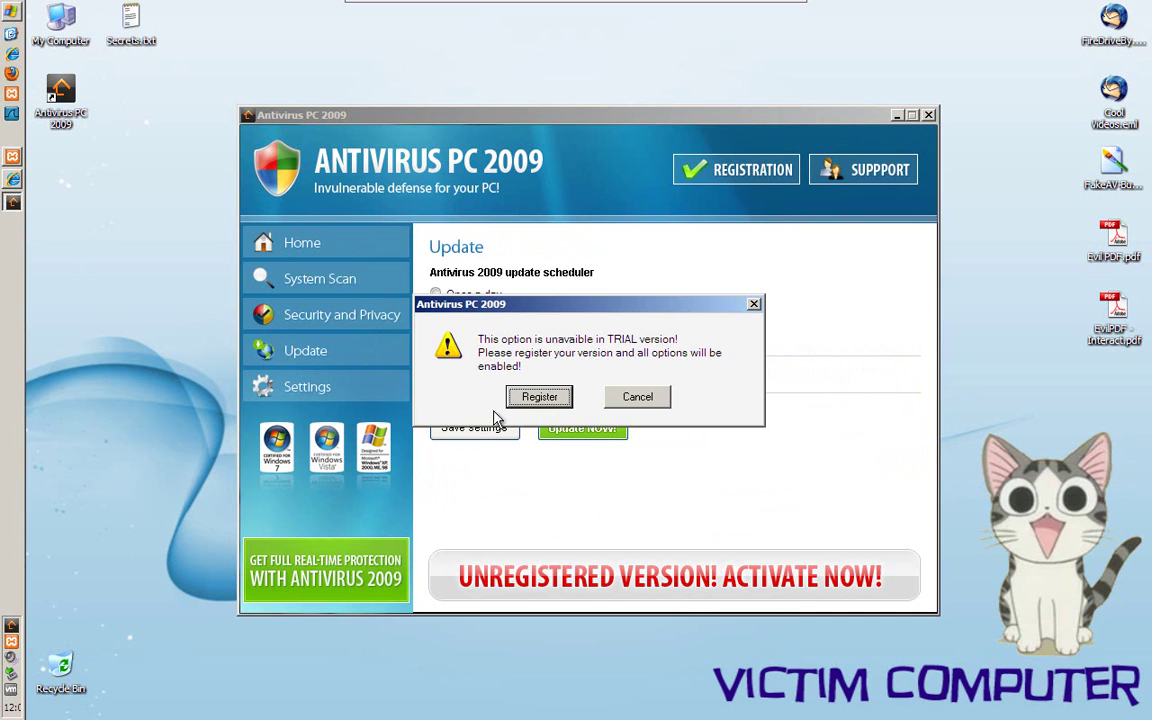
pyautogui.click(613, 398)
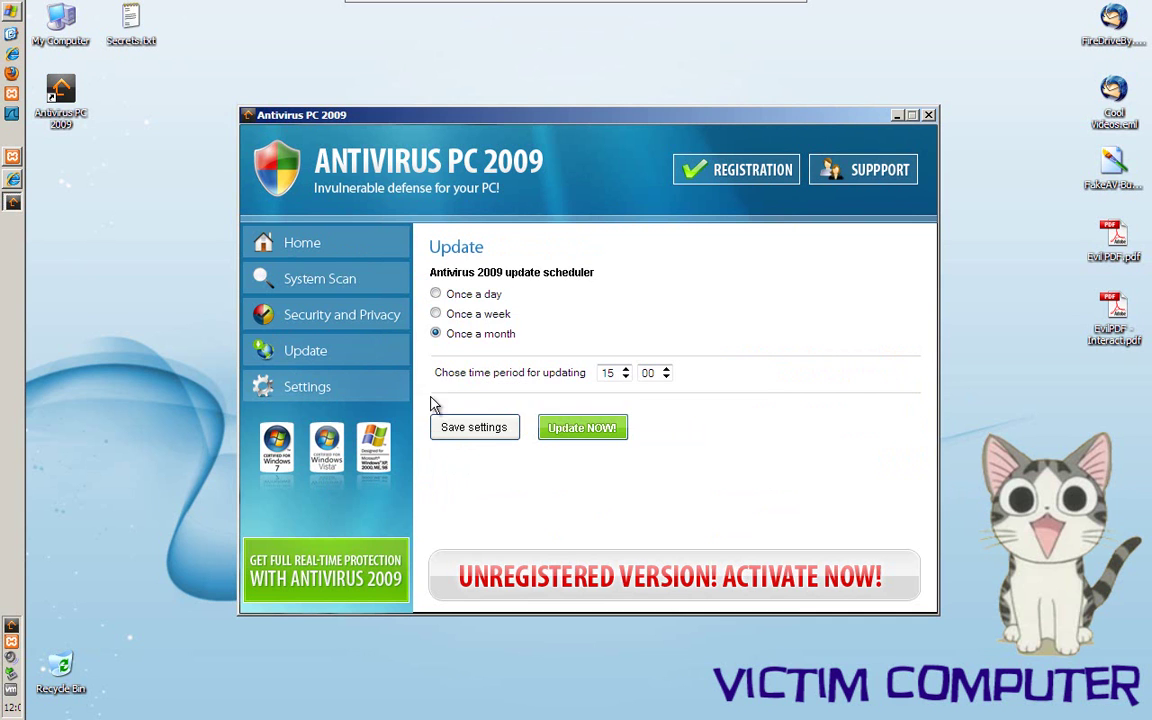
# Try saving scan settings to copy infected files elsewhere, dismiss the refusal, and return to System Scan
pyautogui.click(300, 386)
pyautogui.click(466, 339)
pyautogui.click(470, 493)
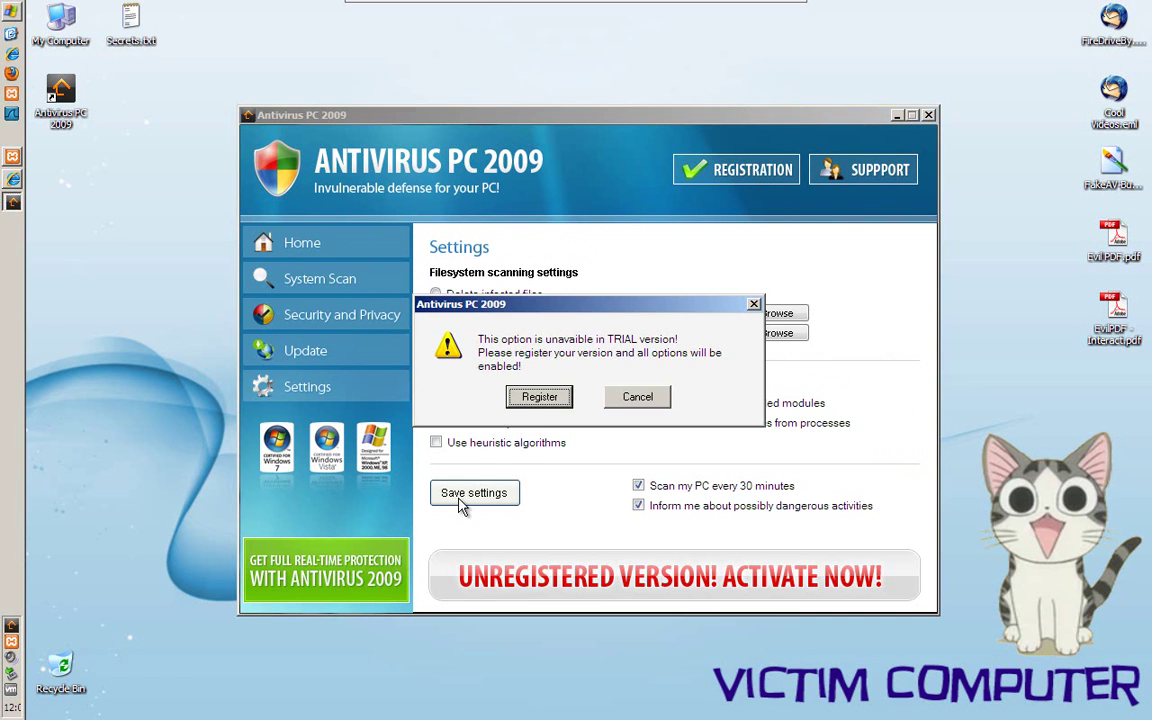
pyautogui.click(639, 400)
pyautogui.click(322, 279)
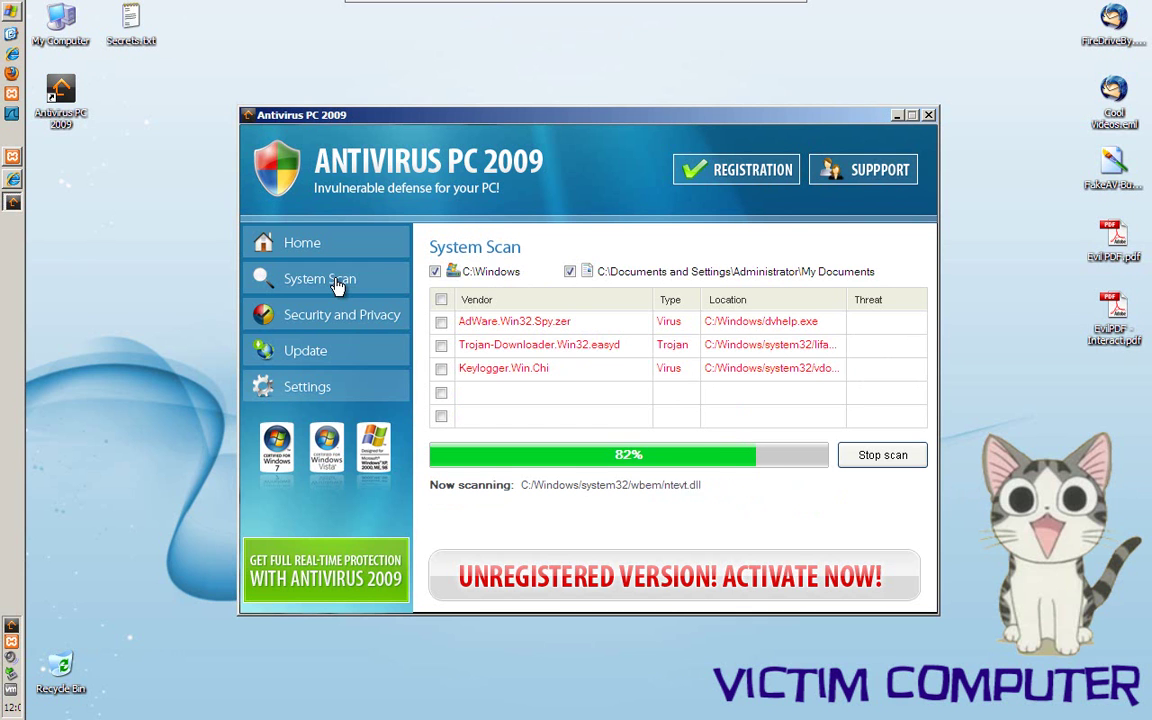
# Open FakeAV-Buy.bmp, view the $52.90 payment page maximized, then close the viewer
pyautogui.doubleClick(1122, 183)
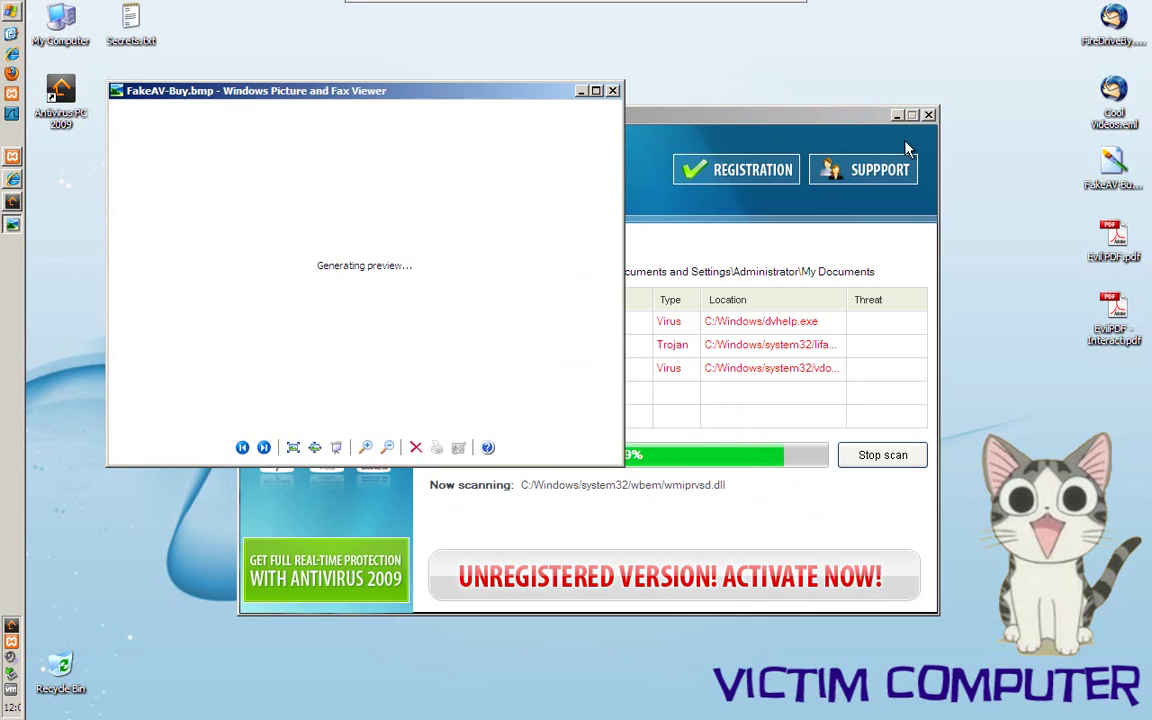
pyautogui.click(596, 92)
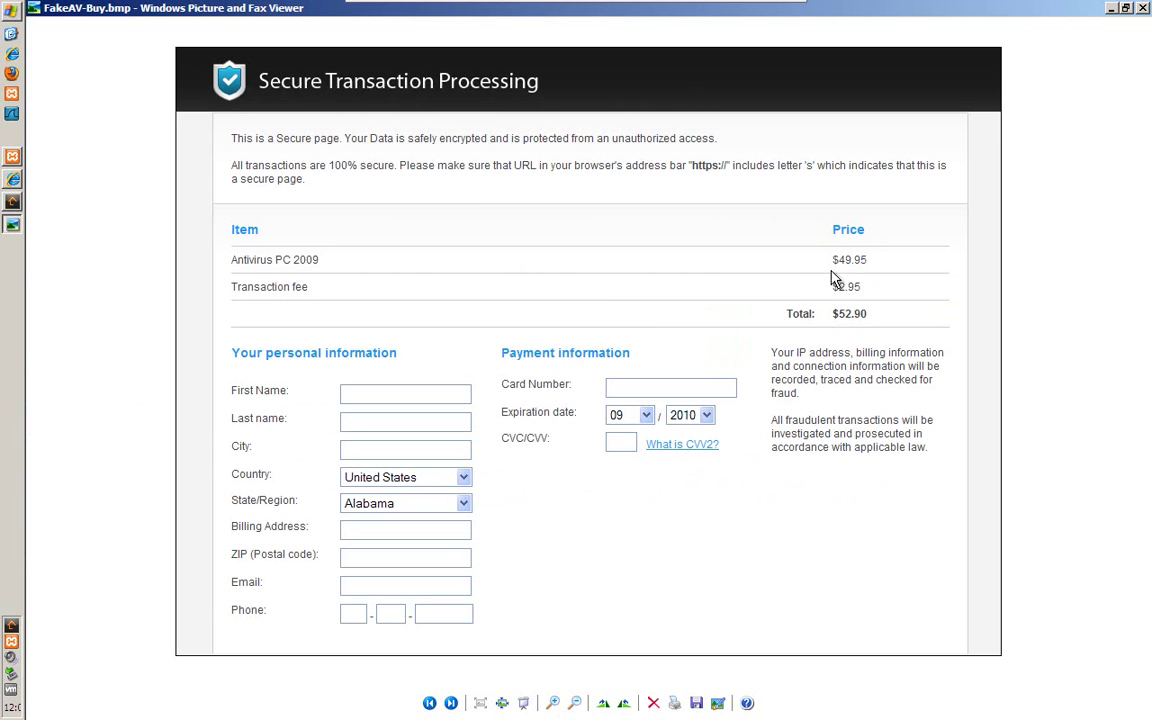
pyautogui.click(1141, 9)
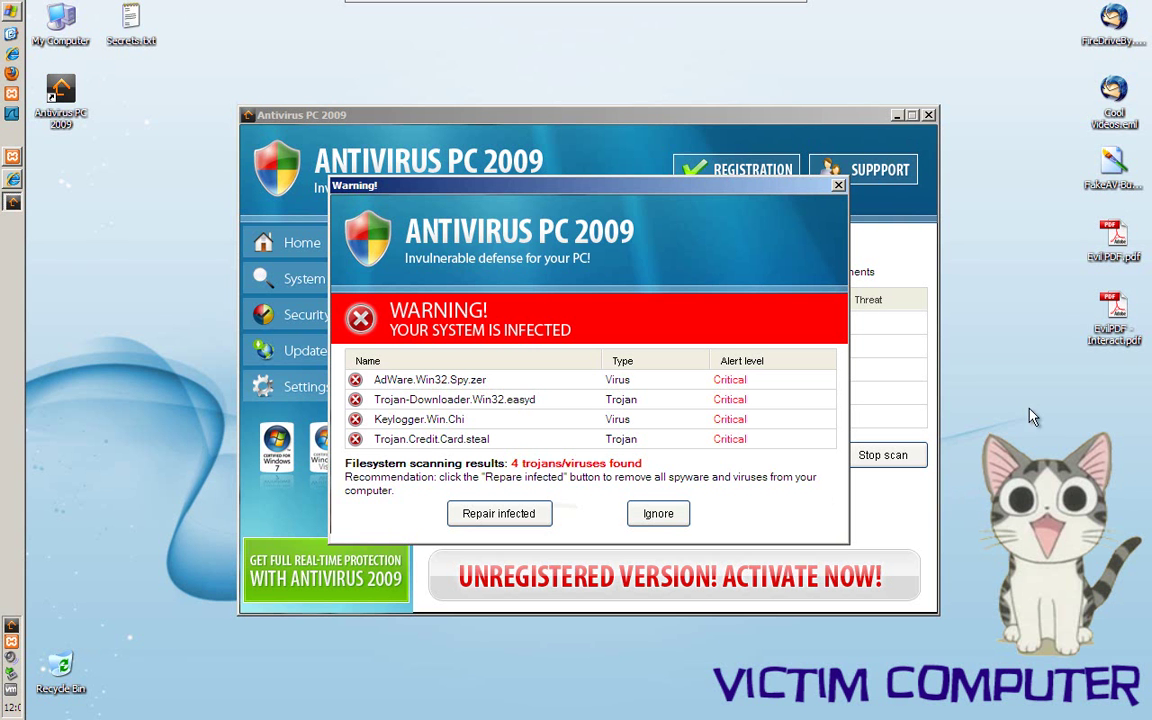